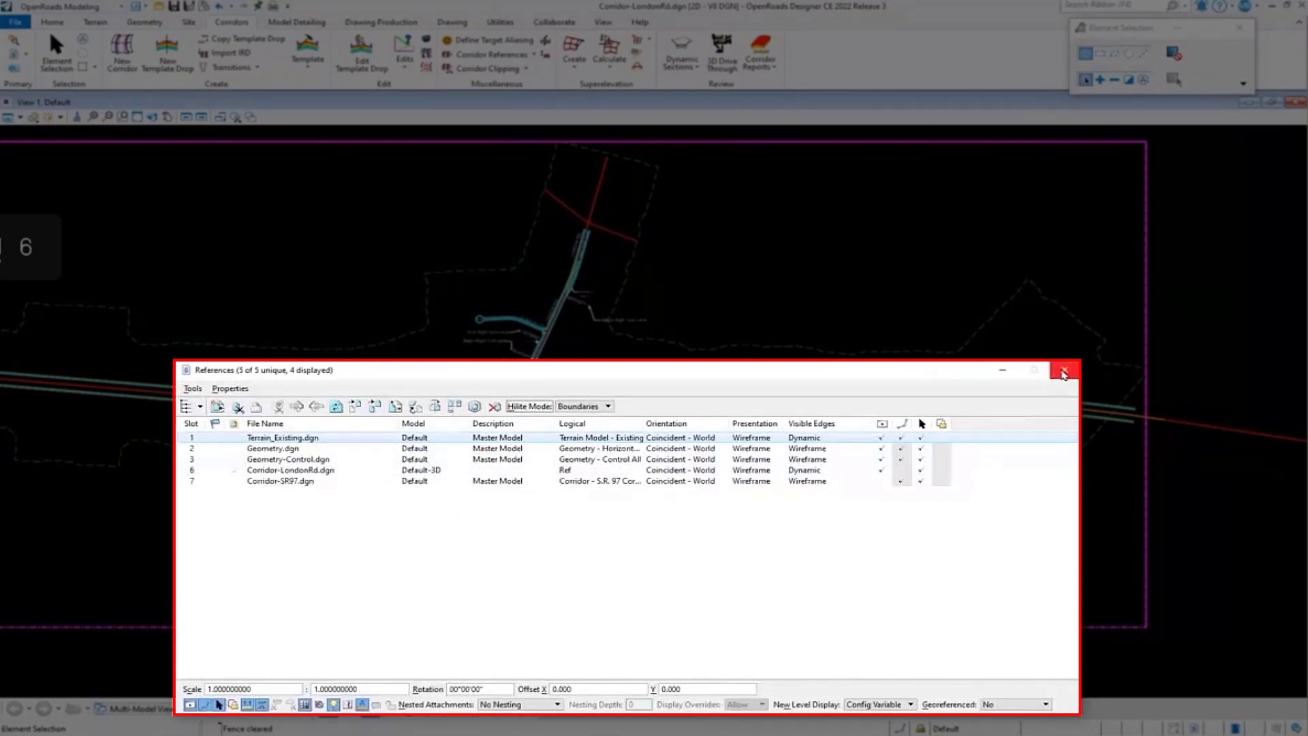
# Step: Switch the display of the Terrain_Existing.dgn reference off and back on, and close the list of references
pyautogui.click(881, 440)
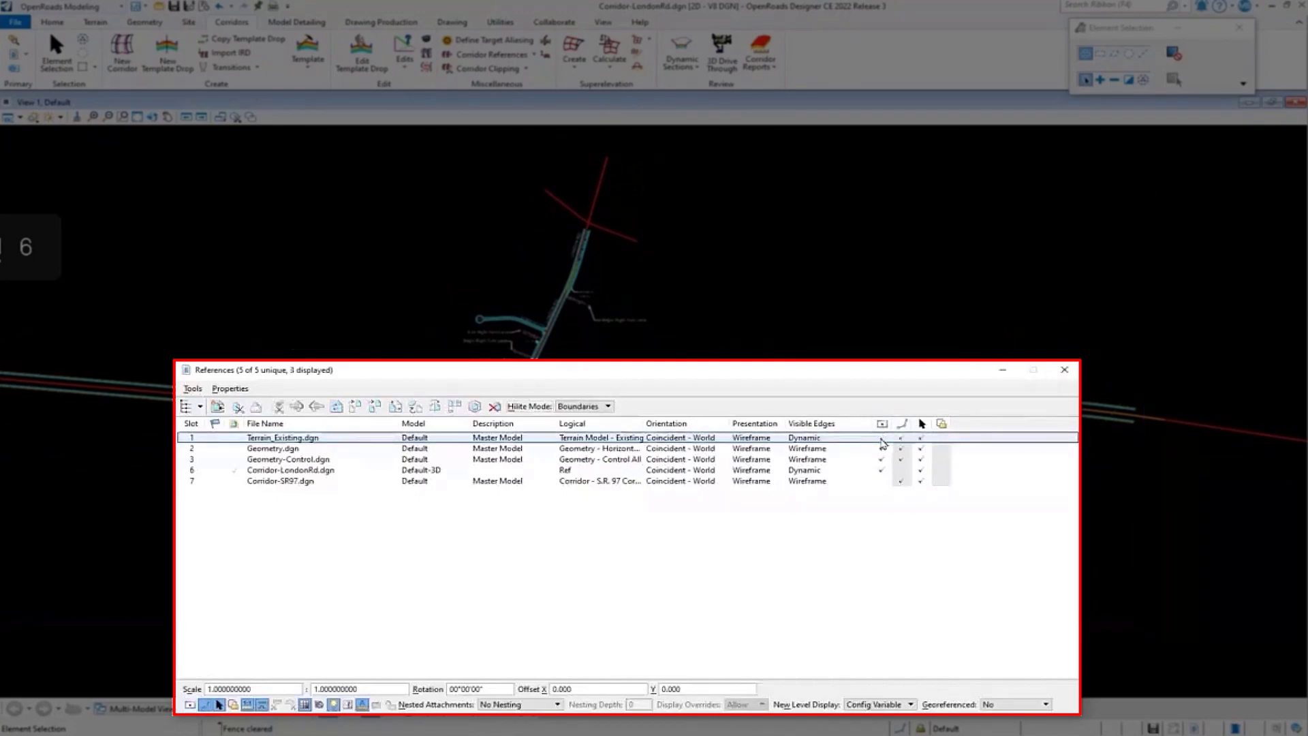
pyautogui.click(882, 440)
pyautogui.click(1065, 369)
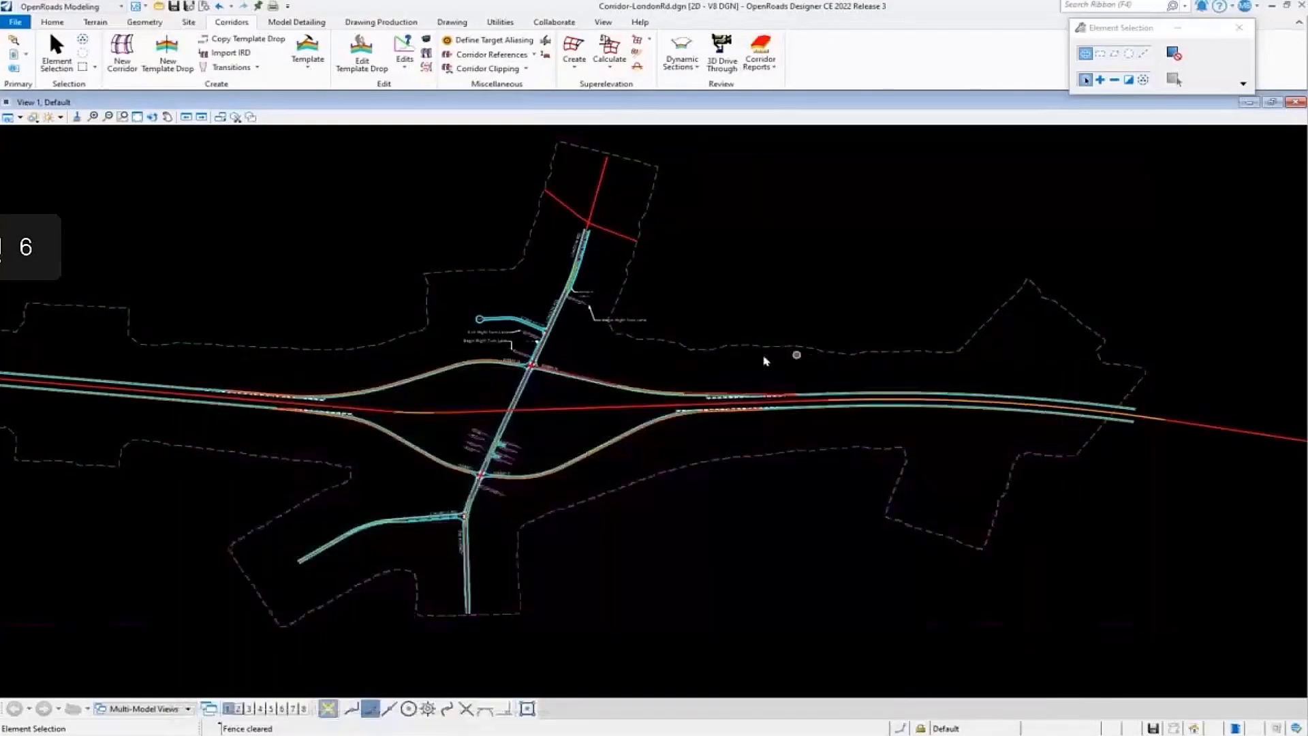
# Step: Select the existing terrain boundary and view the part of London Rd around Church Rd, Ramp C and Ramp D
pyautogui.moveTo(738, 349)
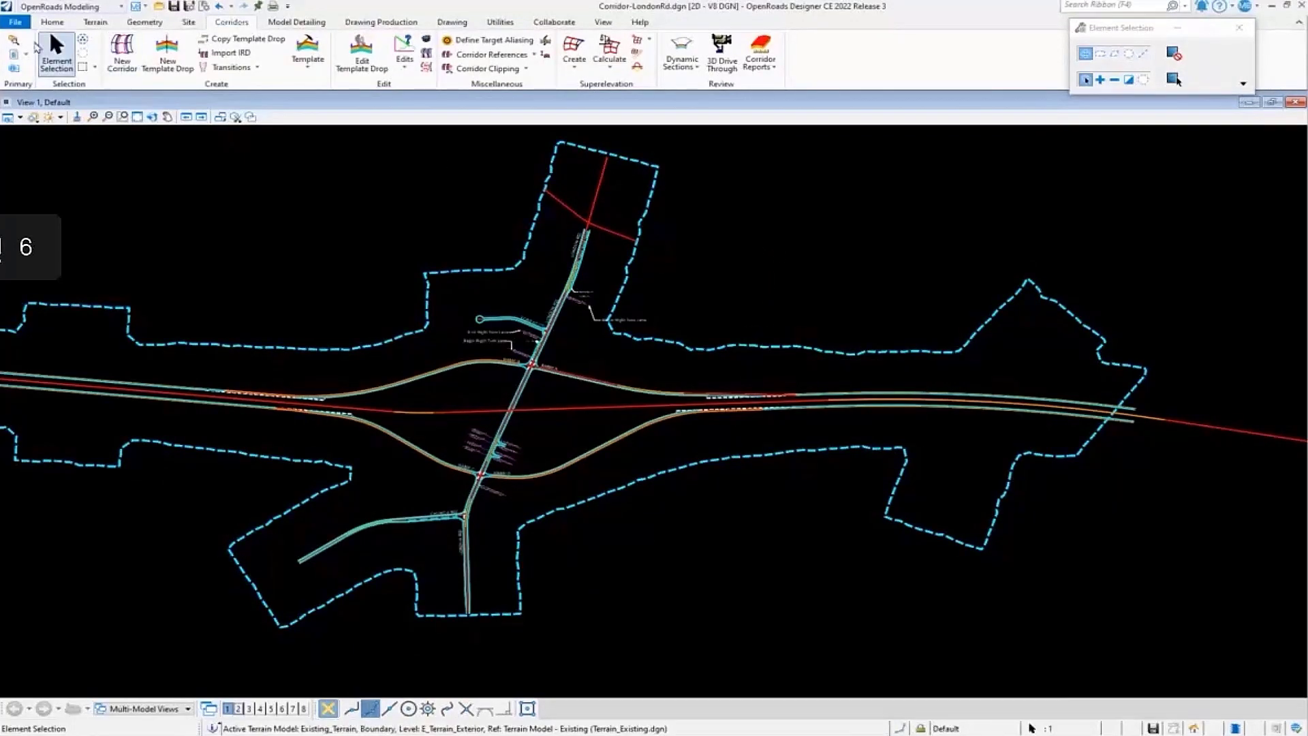
pyautogui.moveTo(504, 470); pyautogui.dragTo(521, 371, button='middle')
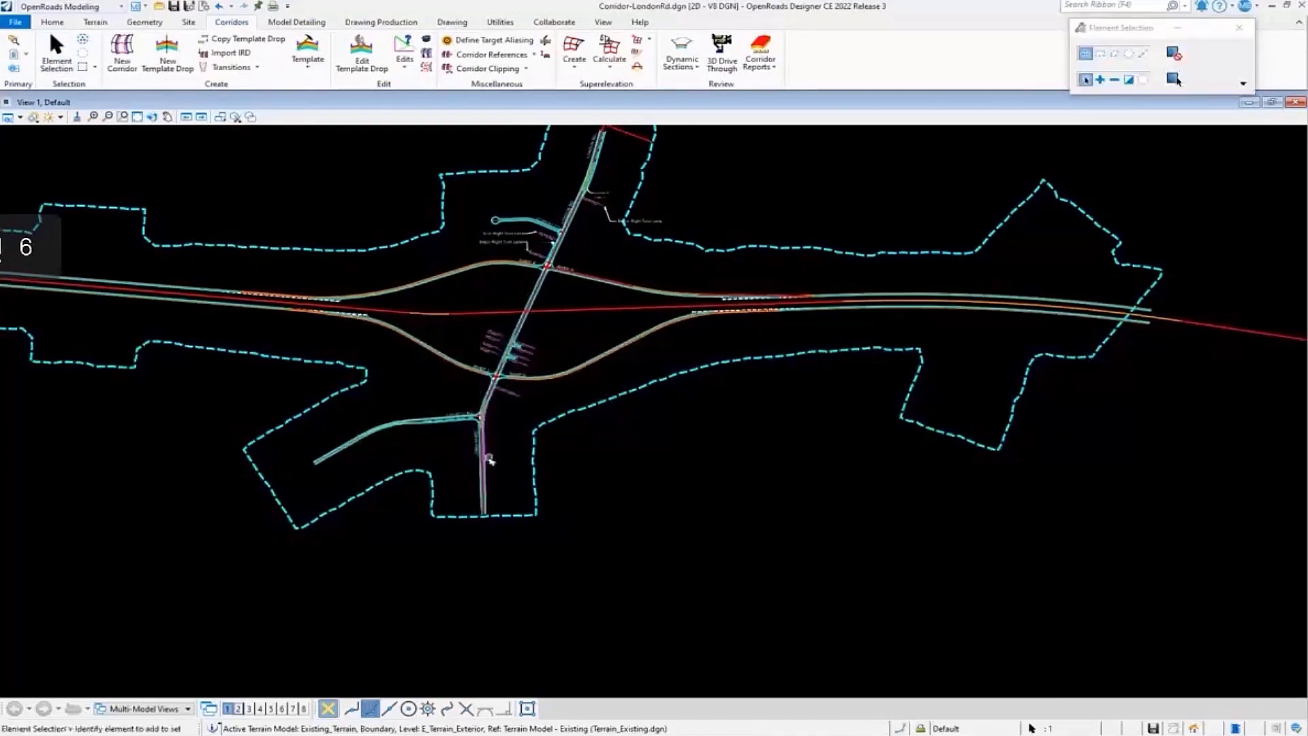
pyautogui.scroll(4, 490, 469)
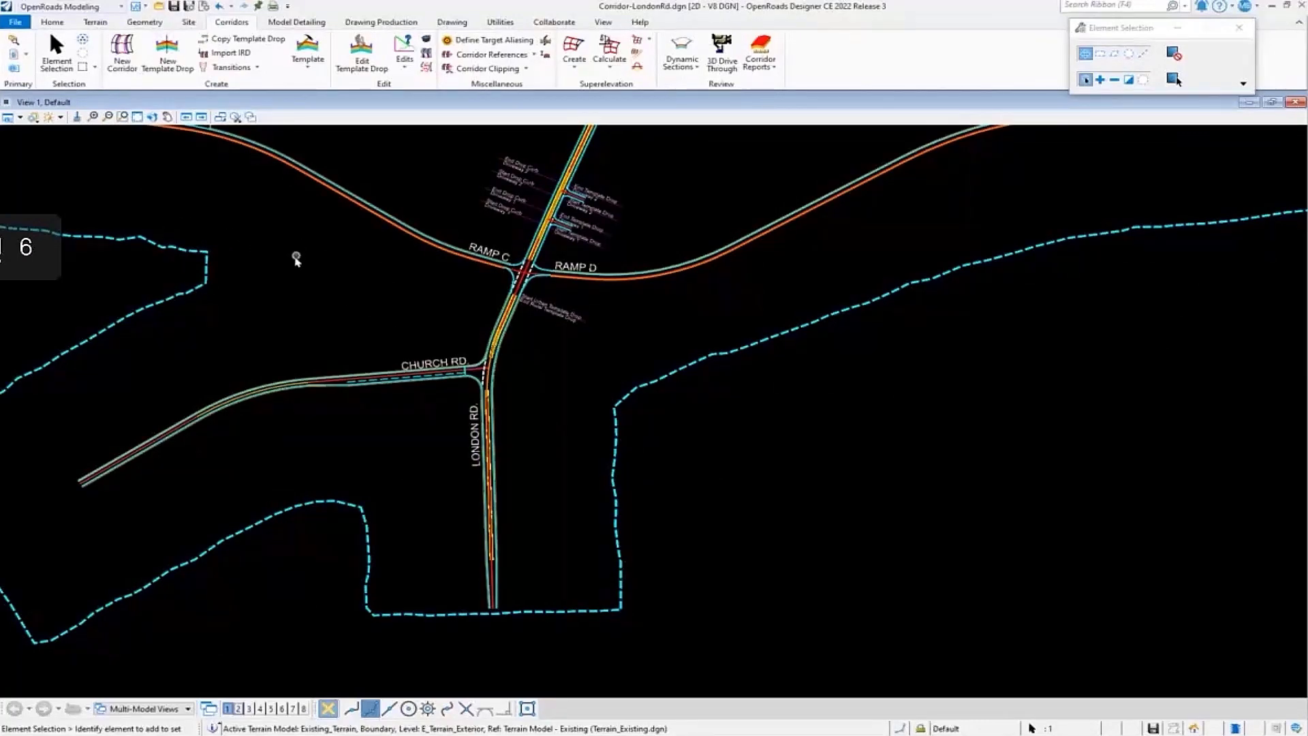
pyautogui.moveTo(603, 375); pyautogui.dragTo(549, 441, button='middle')
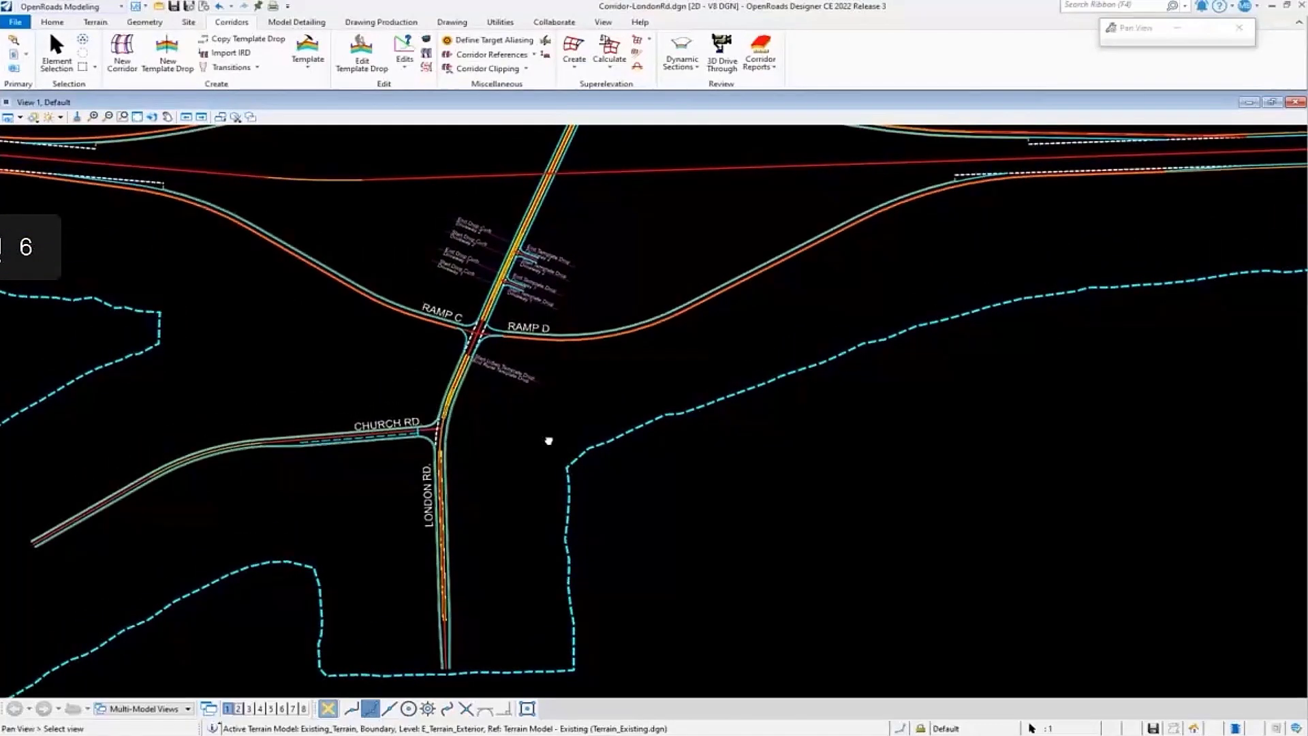
pyautogui.press('Escape')
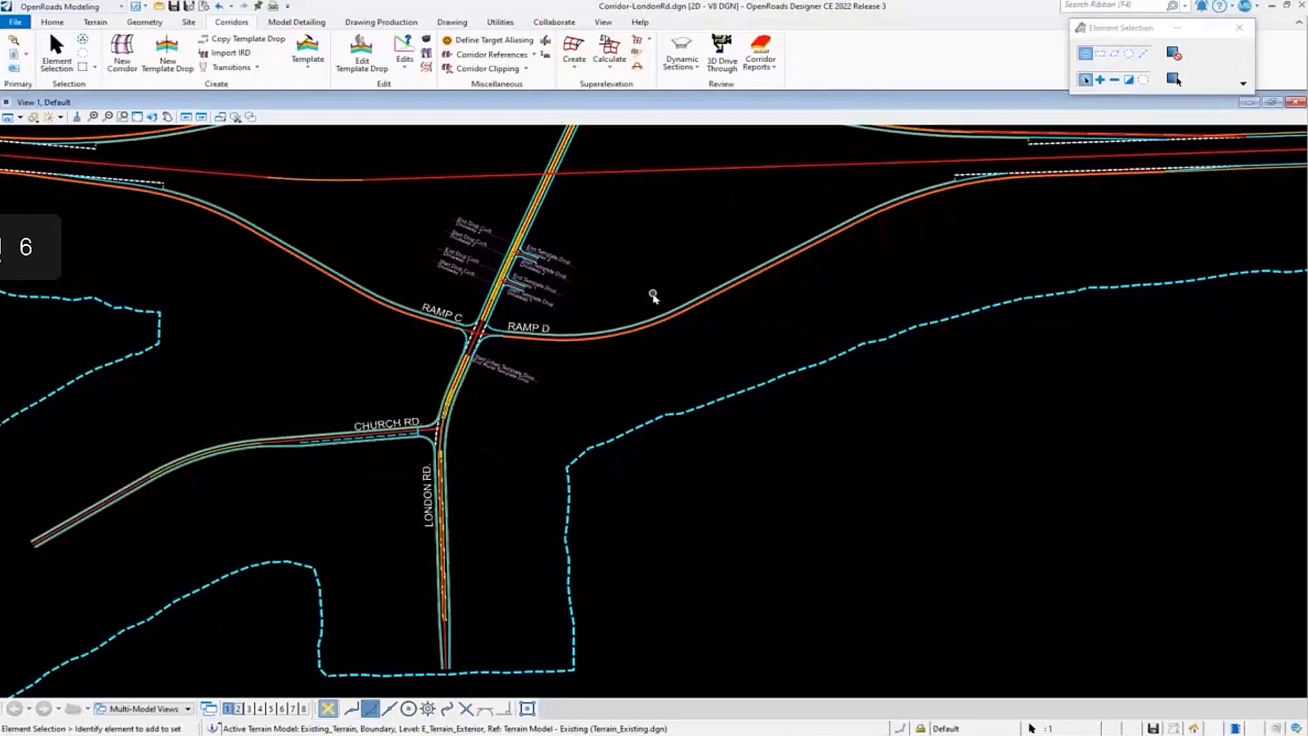
# Step: Show the plan and the 3D model side by side with the 2 Views Plan/3D arrangement
pyautogui.rightClick(638, 269)
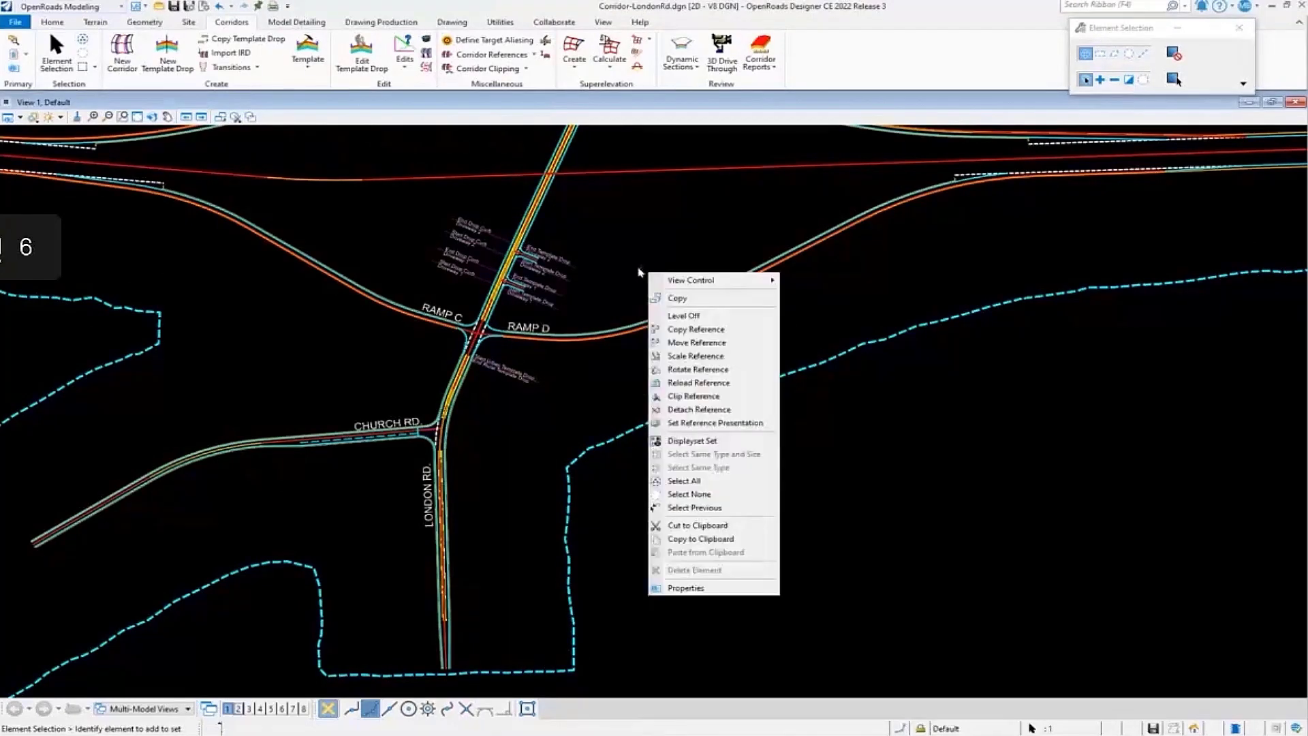
pyautogui.moveTo(698, 280)
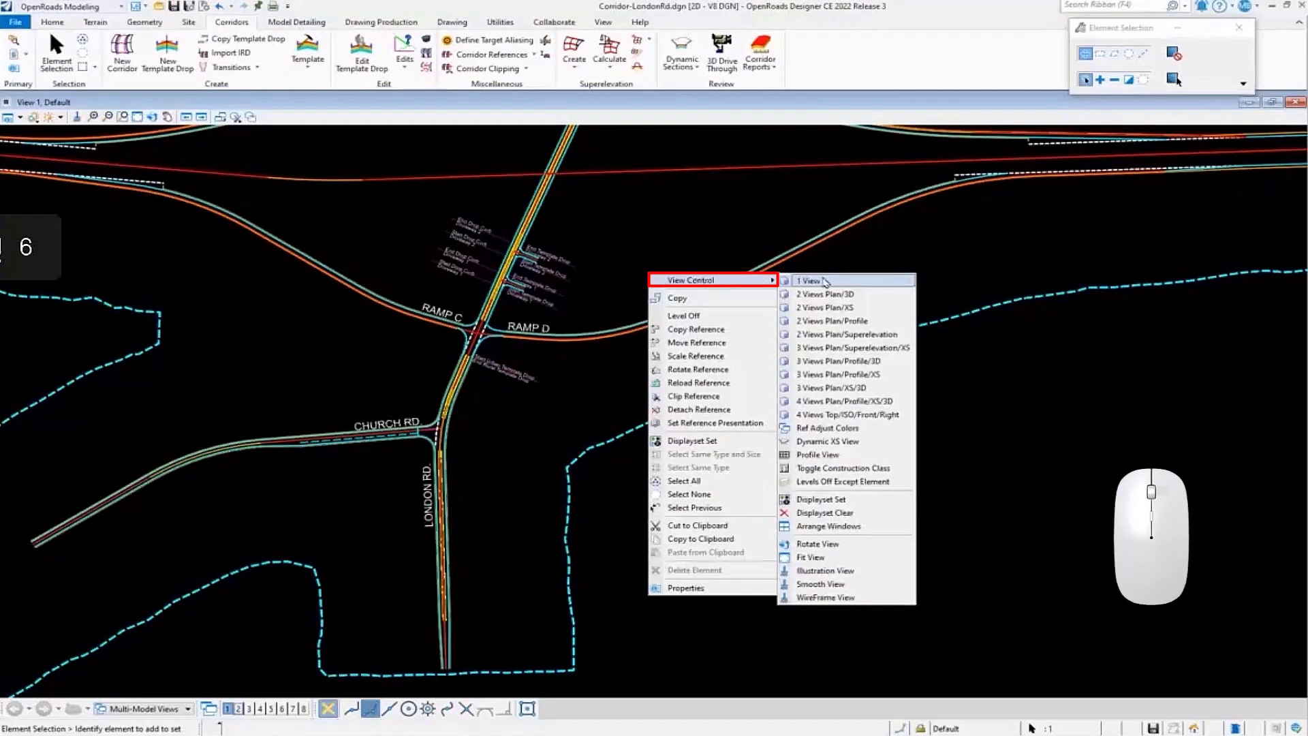
pyautogui.click(862, 295)
pyautogui.scroll(3, 988, 436)
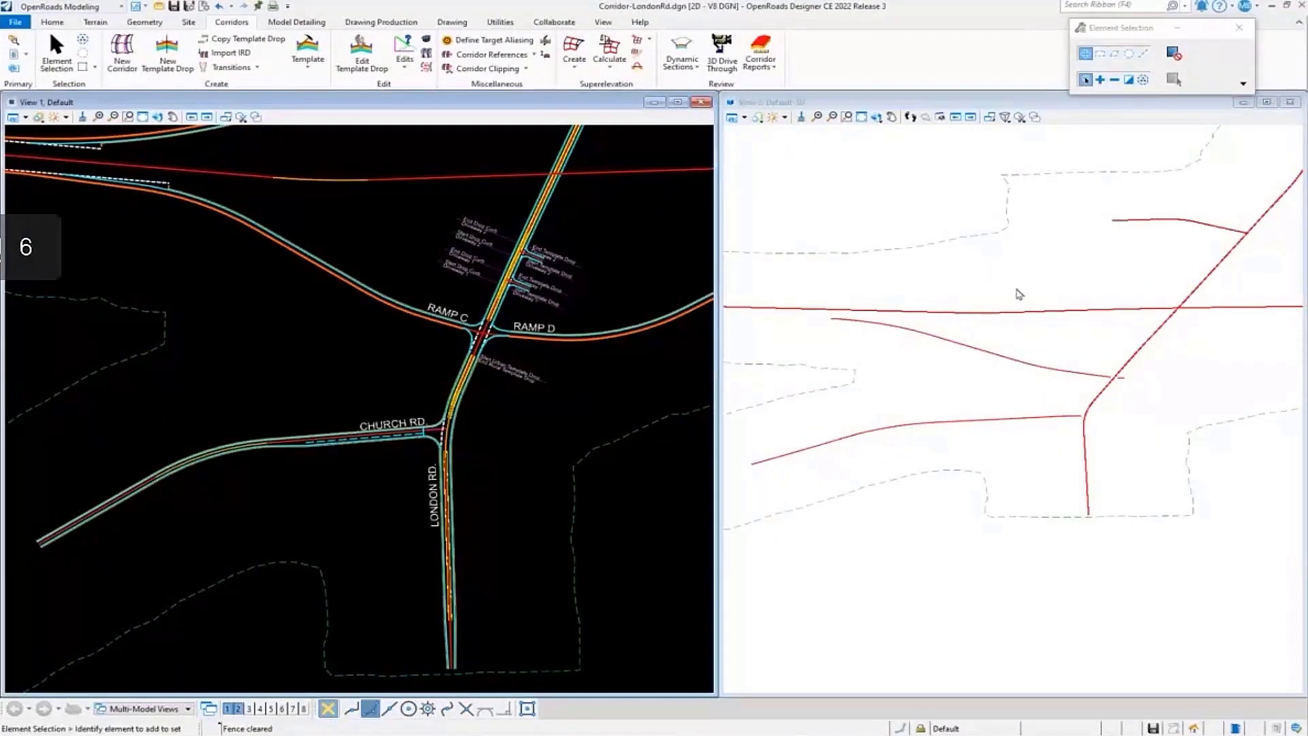
# Step: Create a corridor on the London Rd baseline using its active profile, the Design feature definition and the name LondonRd
pyautogui.click(48, 51)
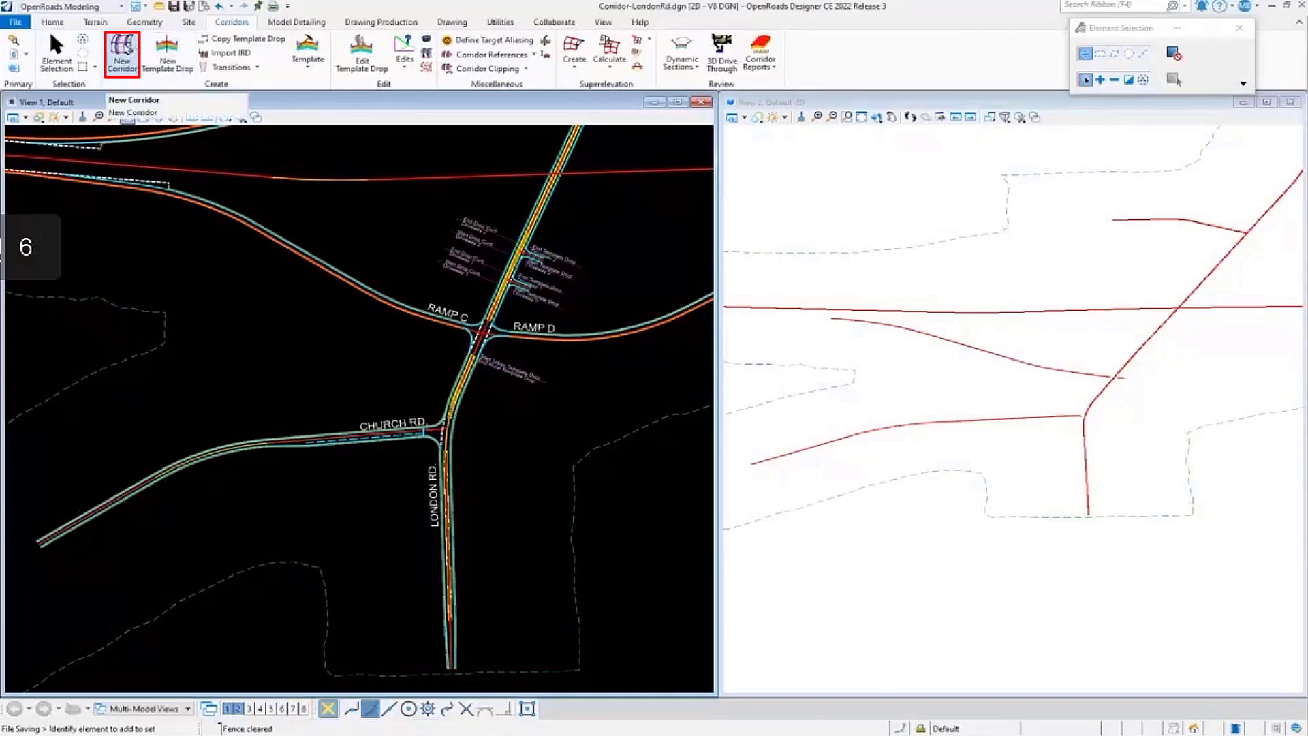
pyautogui.click(135, 49)
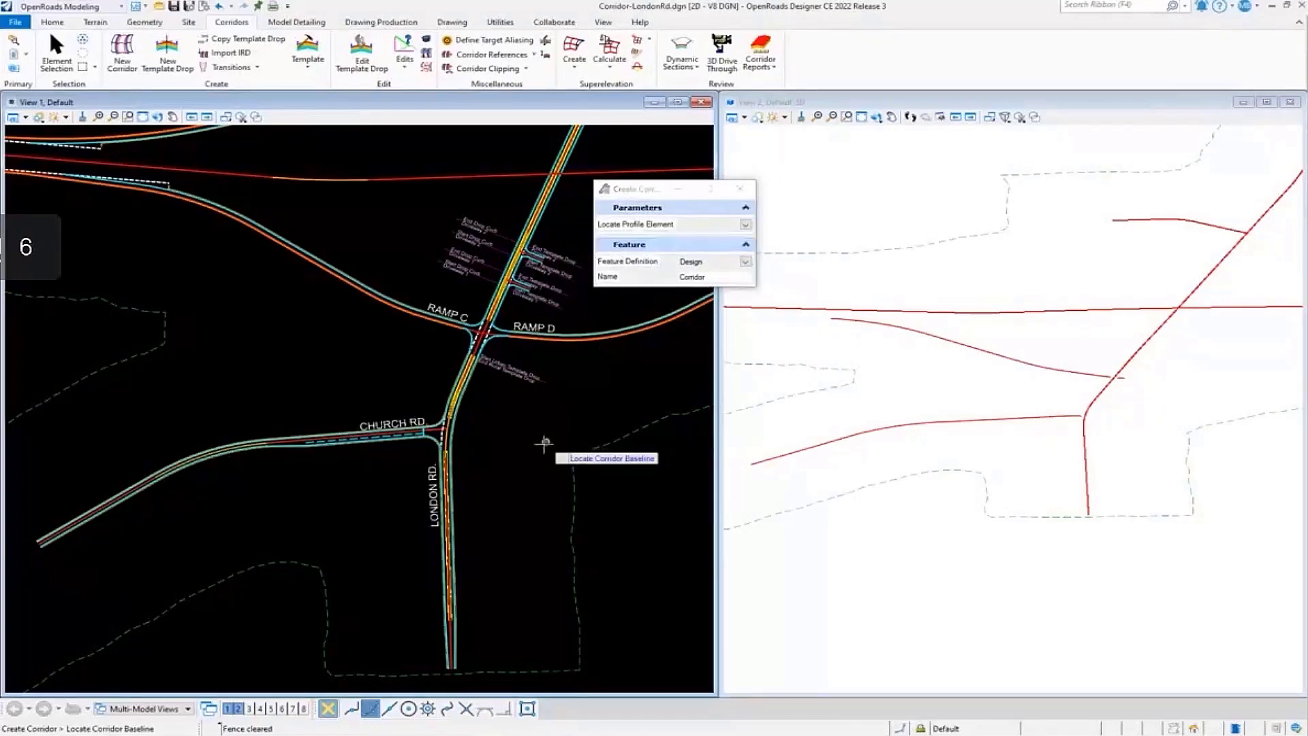
pyautogui.moveTo(520, 461); pyautogui.dragTo(521, 368, button='middle')
pyautogui.scroll(1, 521, 374)
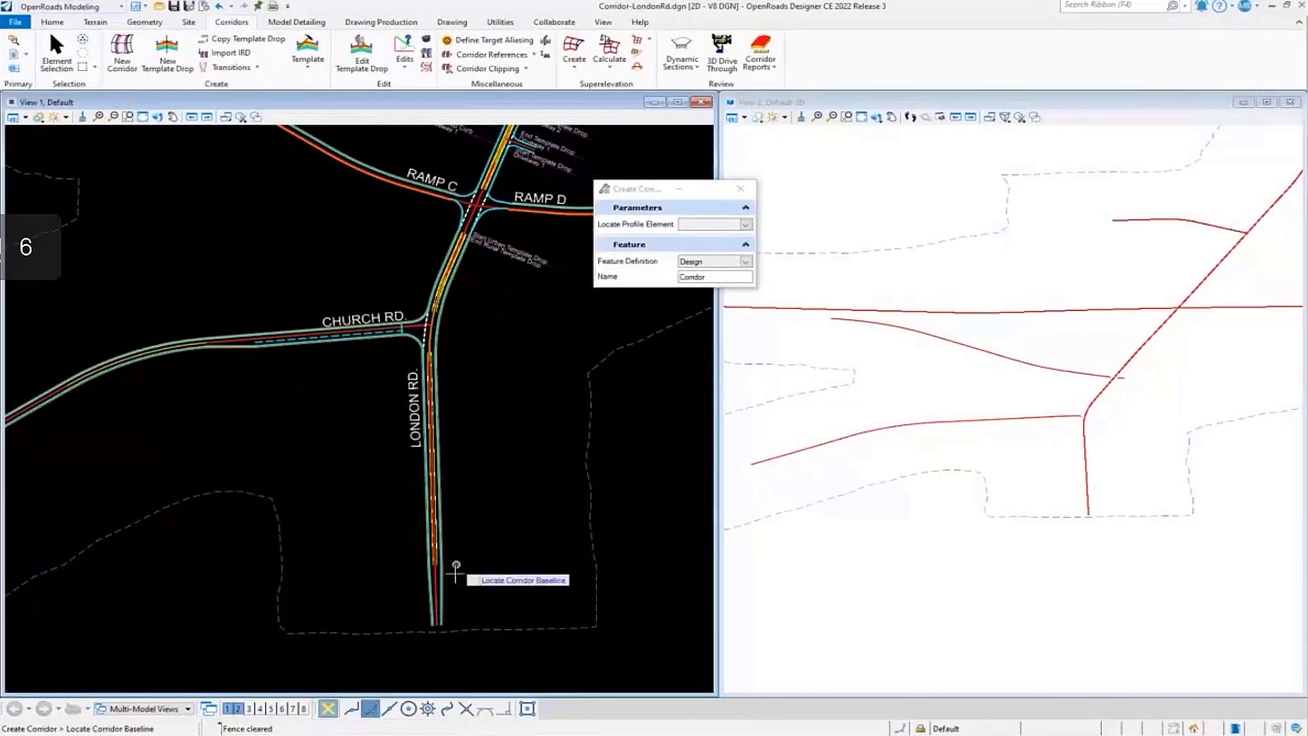
pyautogui.scroll(3, 446, 578)
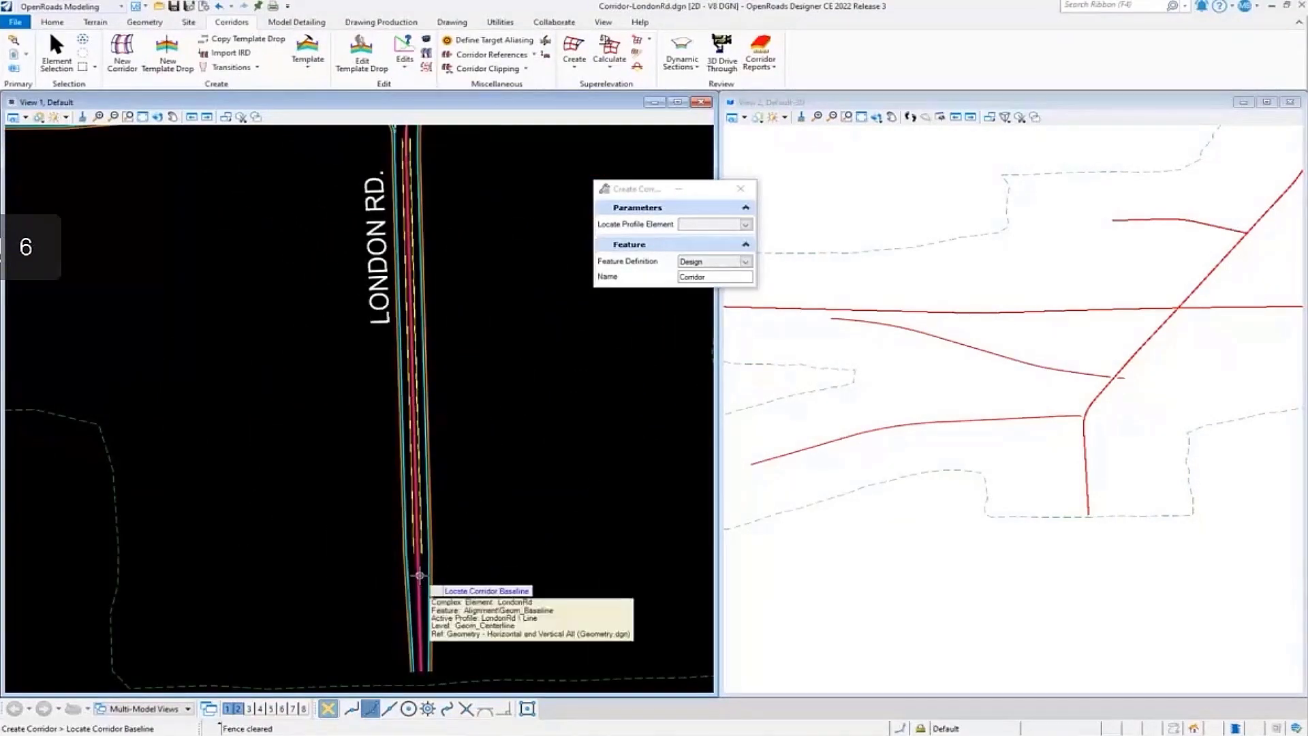
pyautogui.click(420, 575)
pyautogui.scroll(-2, 452, 555)
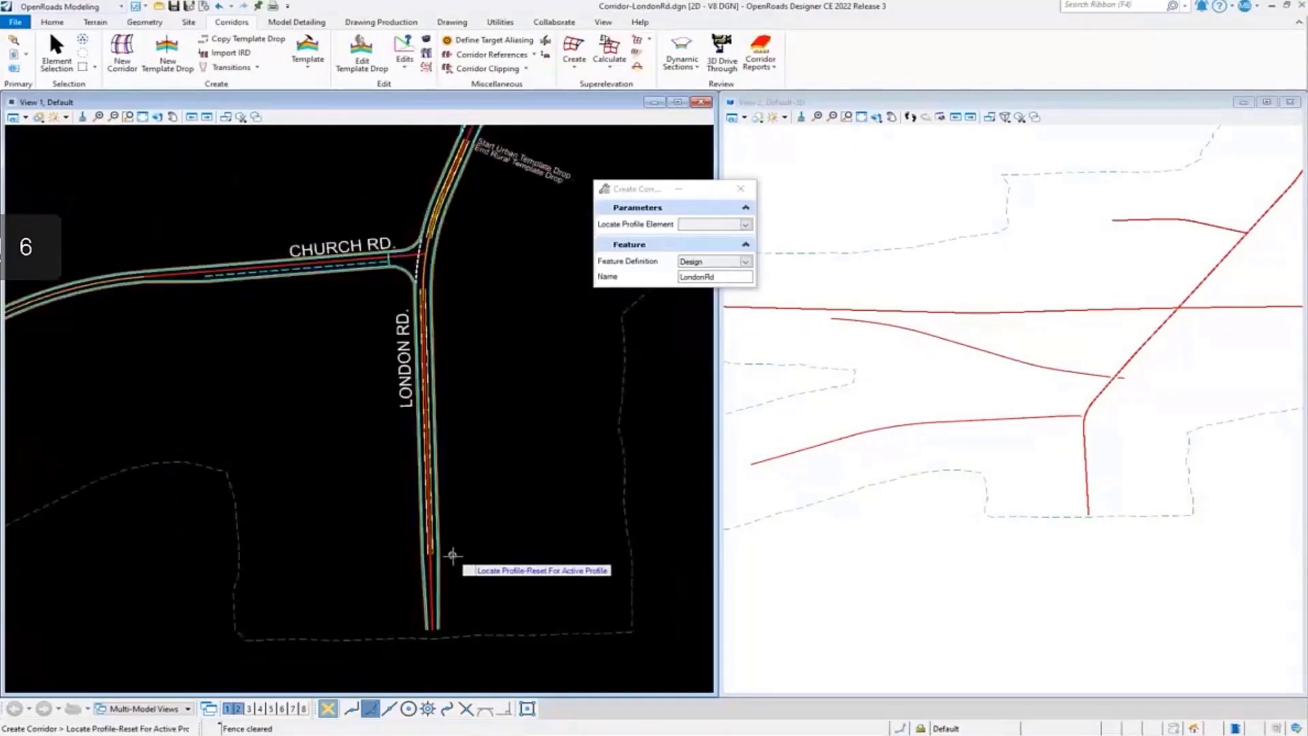
pyautogui.rightClick(490, 425)
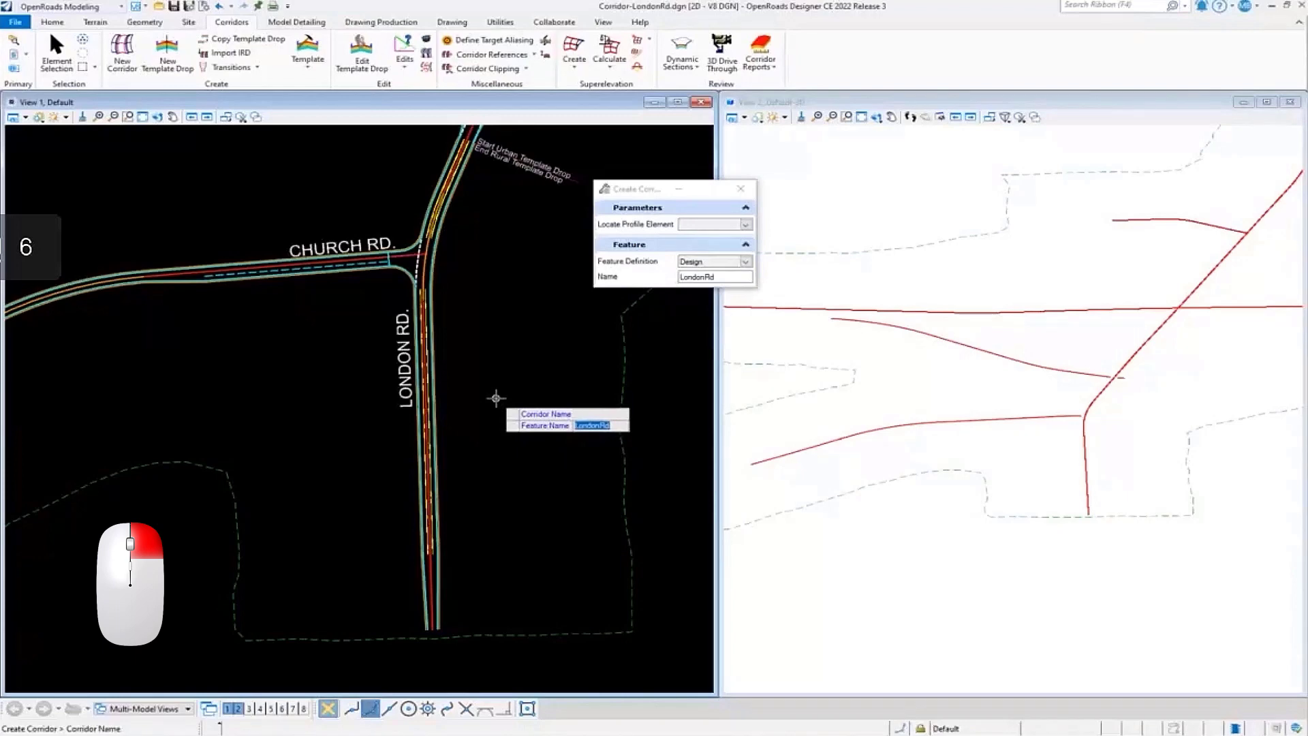
pyautogui.click(496, 398)
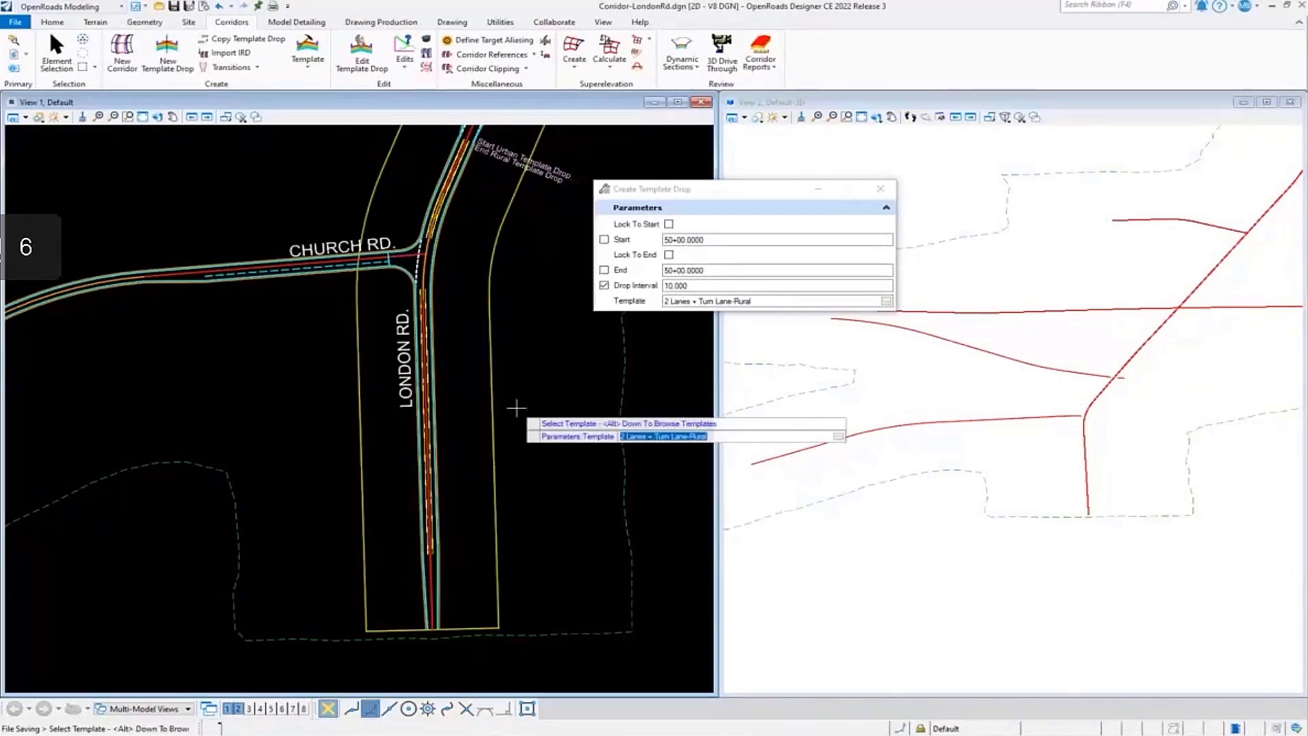
# Step: Choose 2 Lanes + Turn Lane-Rural from Project Templates as the template for the corridor's template drop
pyautogui.hotkey('alt', 'Down')
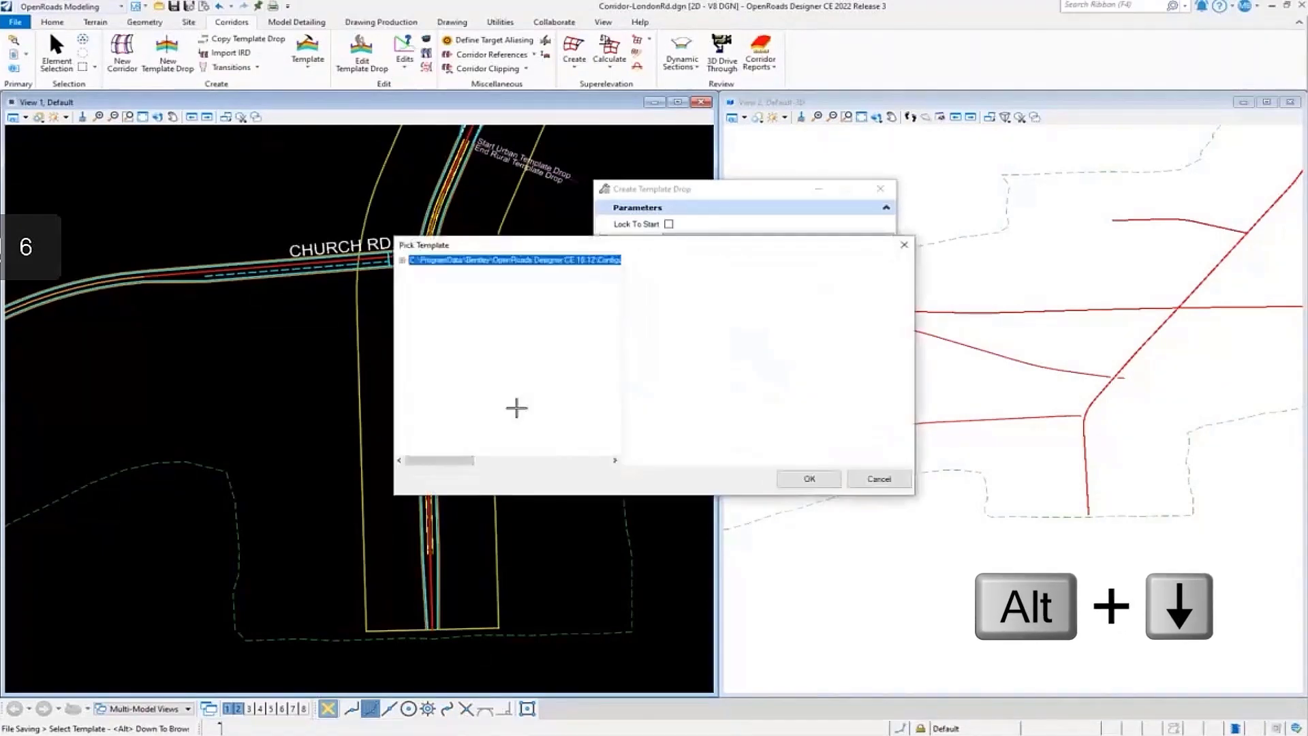
pyautogui.click(402, 262)
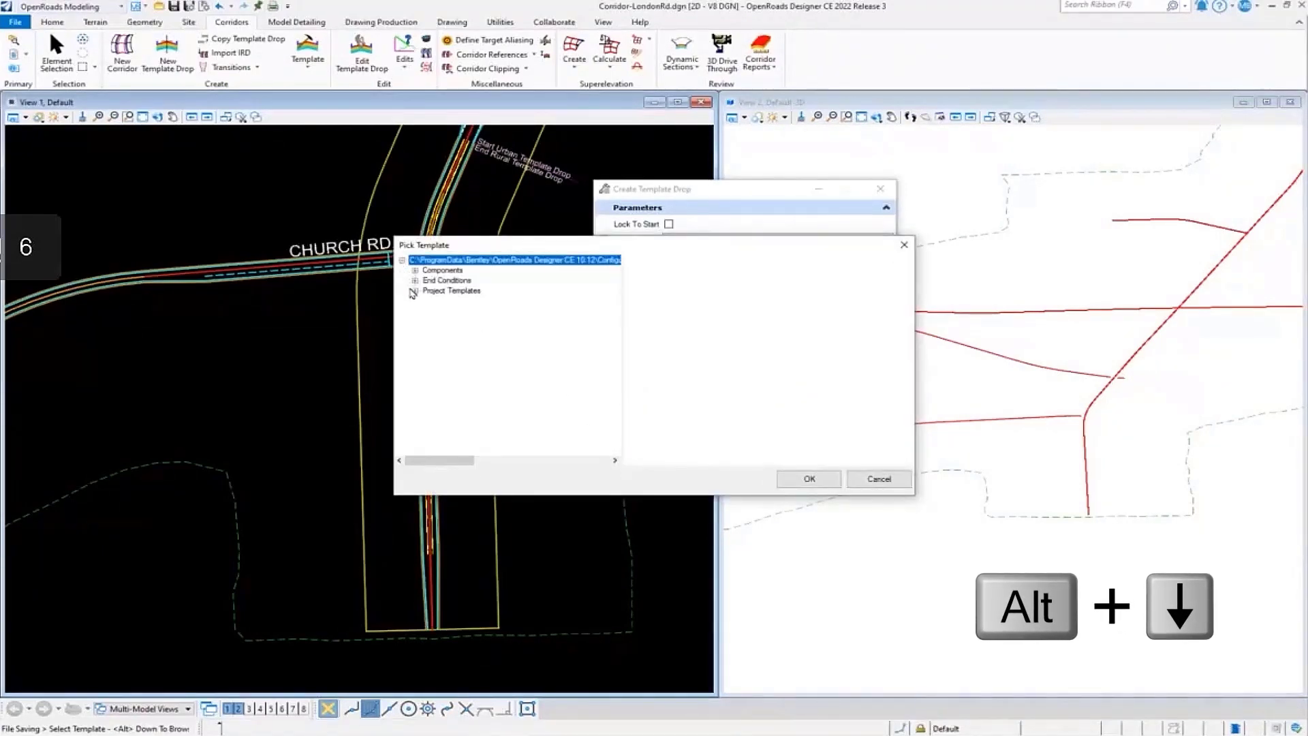
pyautogui.click(414, 291)
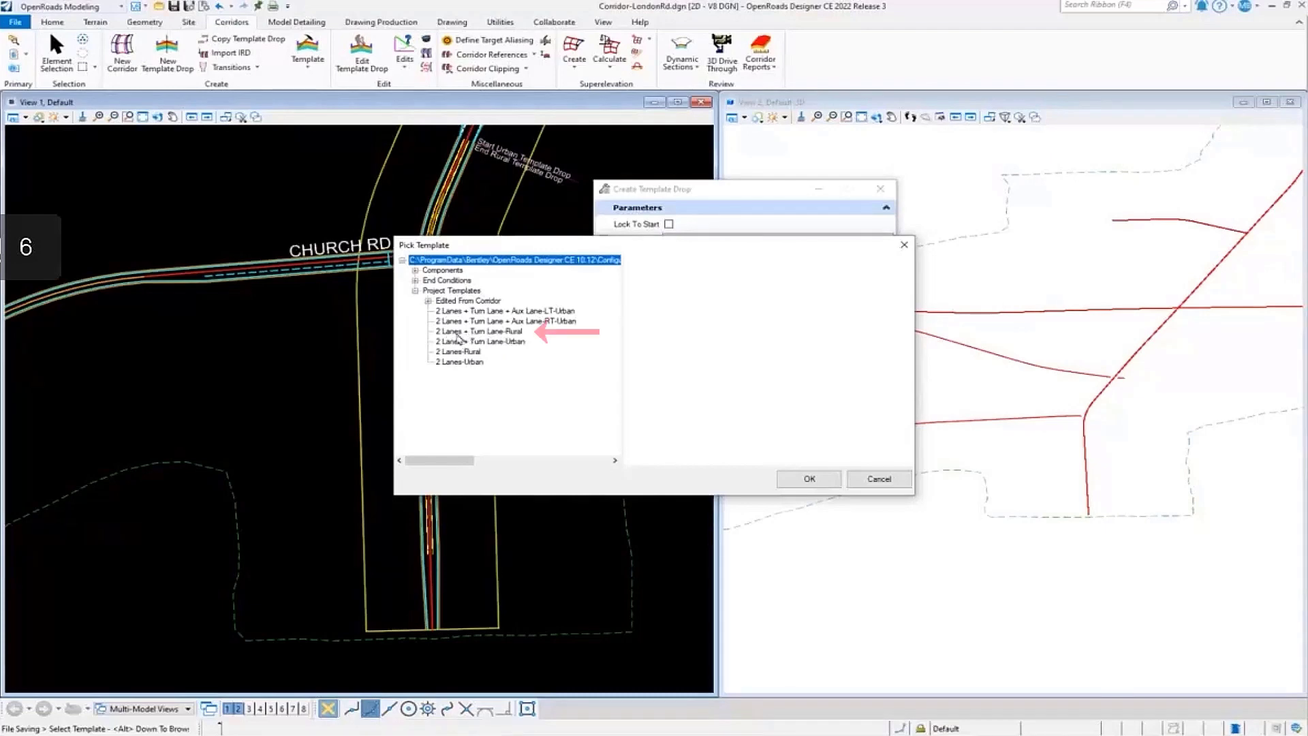
pyautogui.click(479, 332)
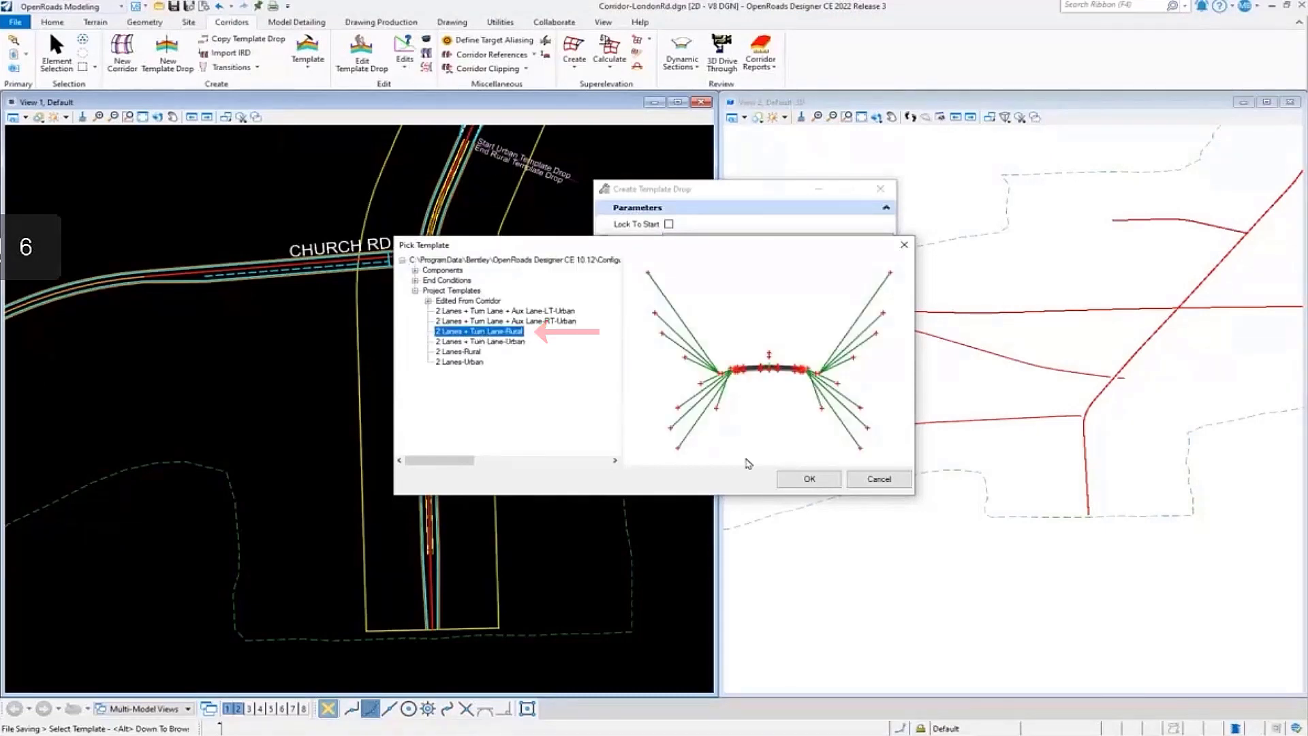
pyautogui.click(791, 477)
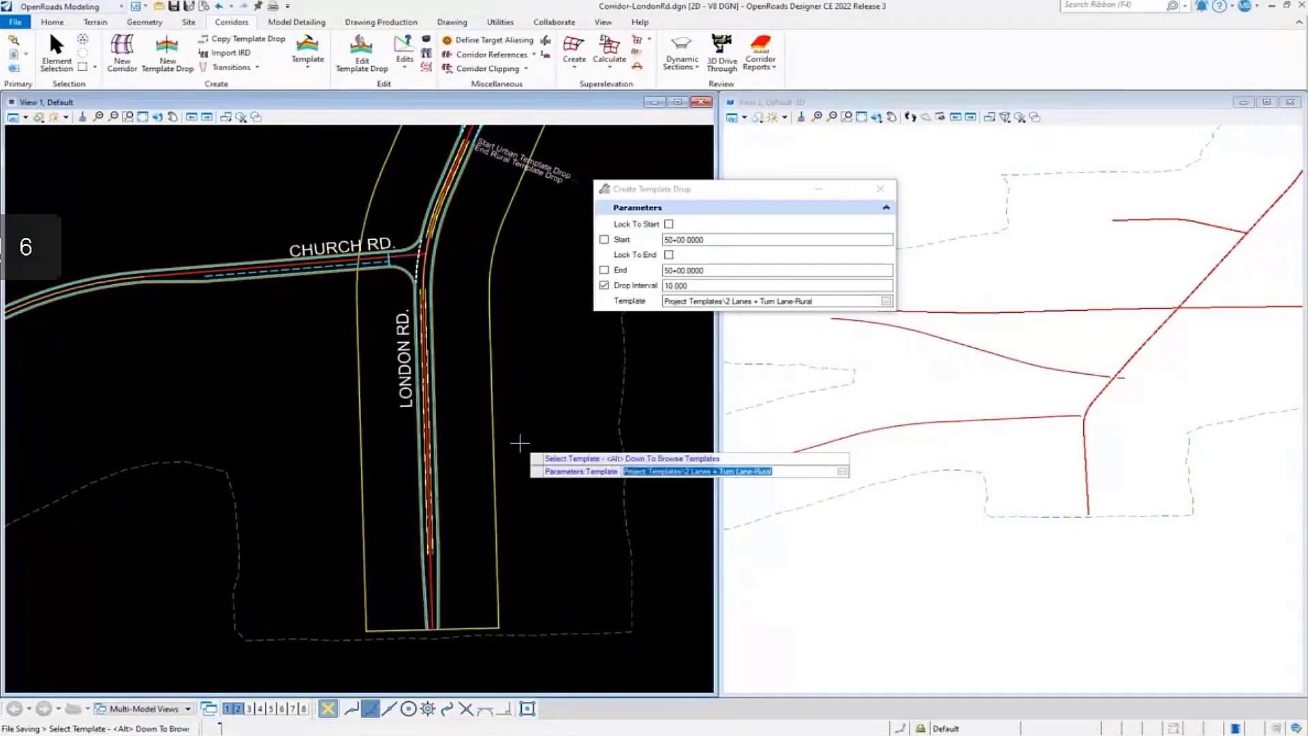
# Step: Lock the template drop to the start of the corridor and accept the template and start station 50+00.0000
pyautogui.click(669, 225)
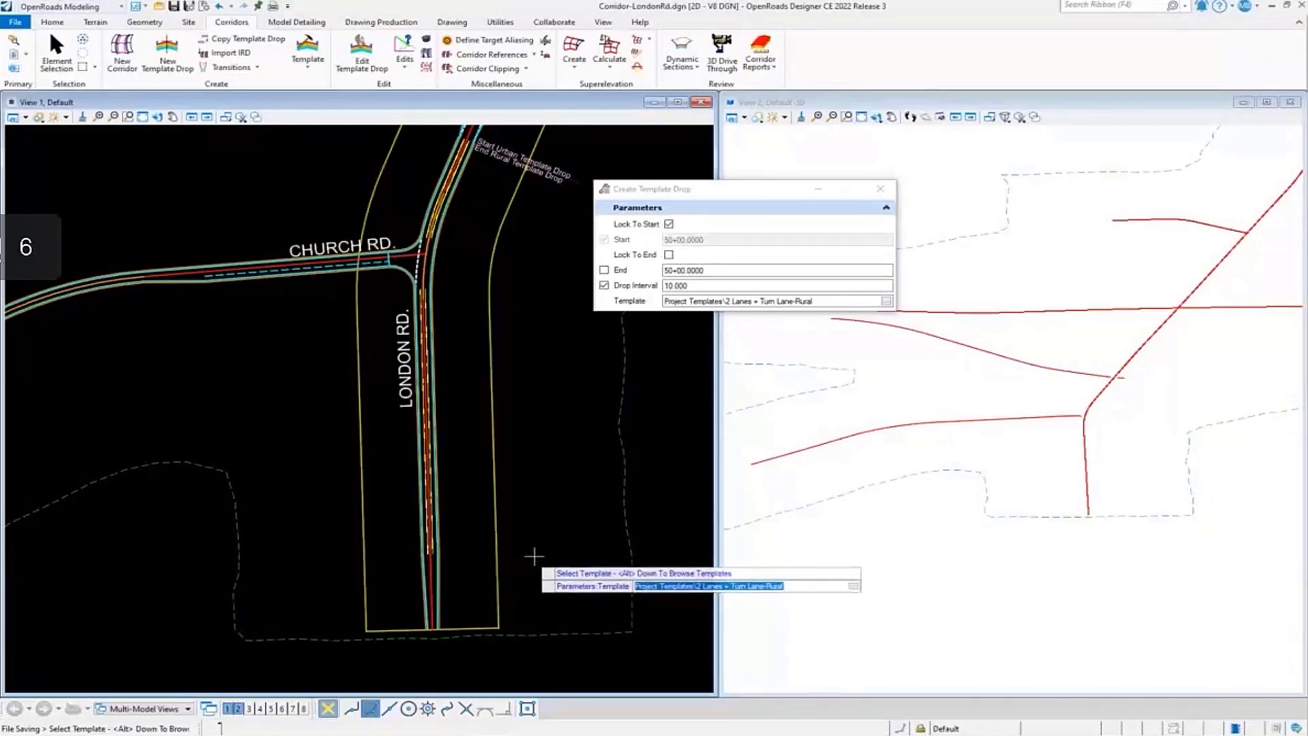
pyautogui.click(540, 522)
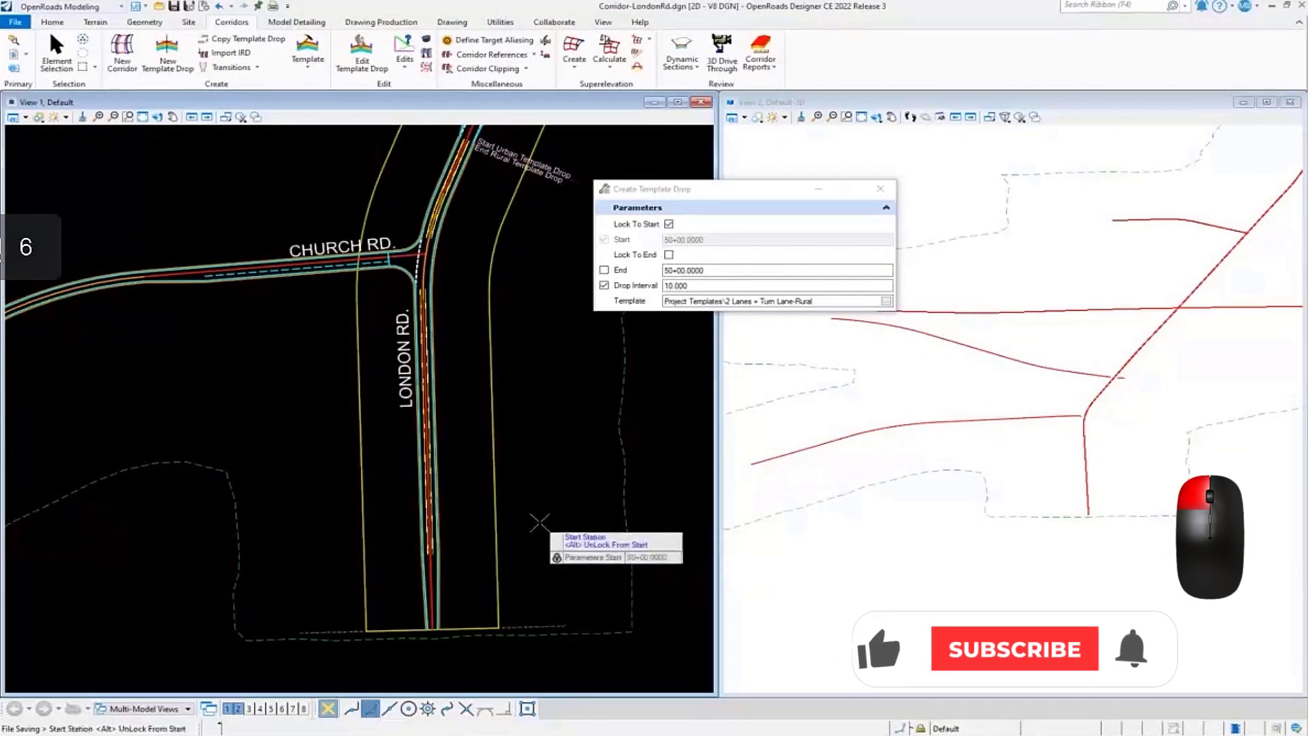
pyautogui.click(540, 523)
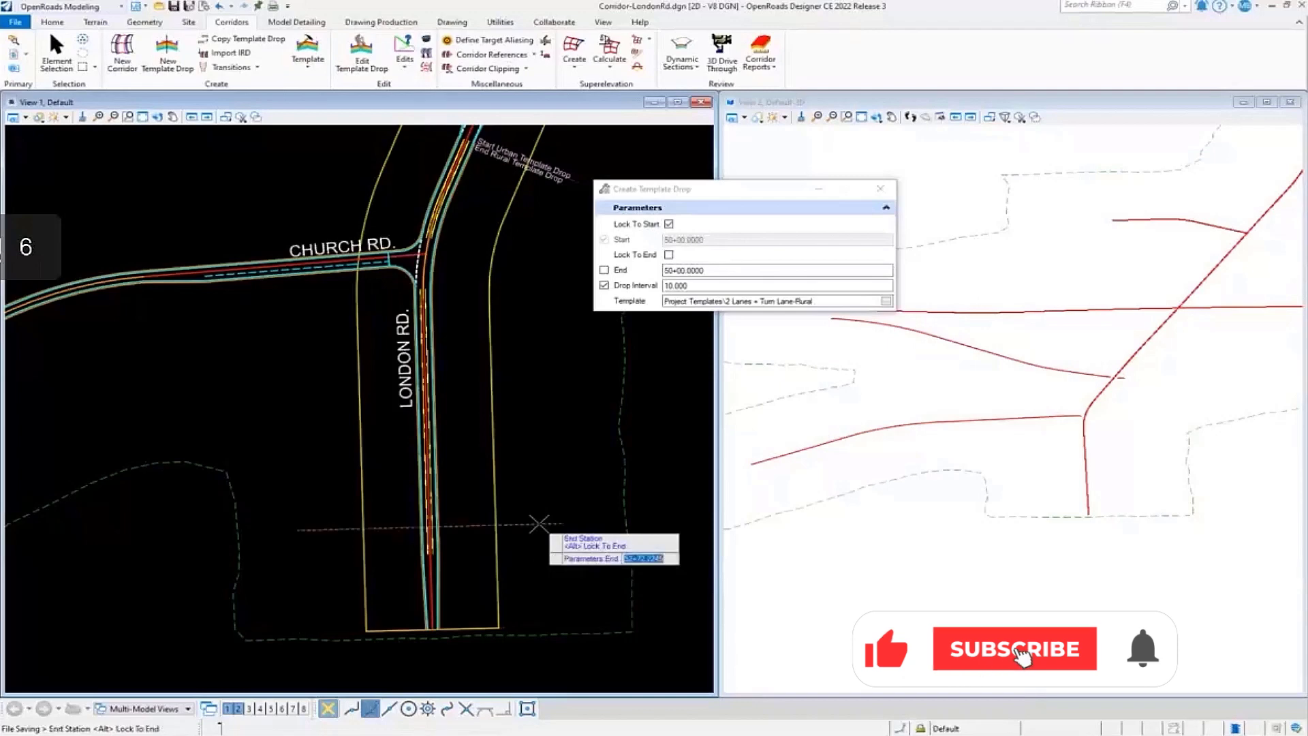
# Step: End the template drop at the End Rural Template Drop line south of the ramps and accept the 10.000 drop interval
pyautogui.scroll(-3, 540, 523)
pyautogui.scroll(3, 576, 348)
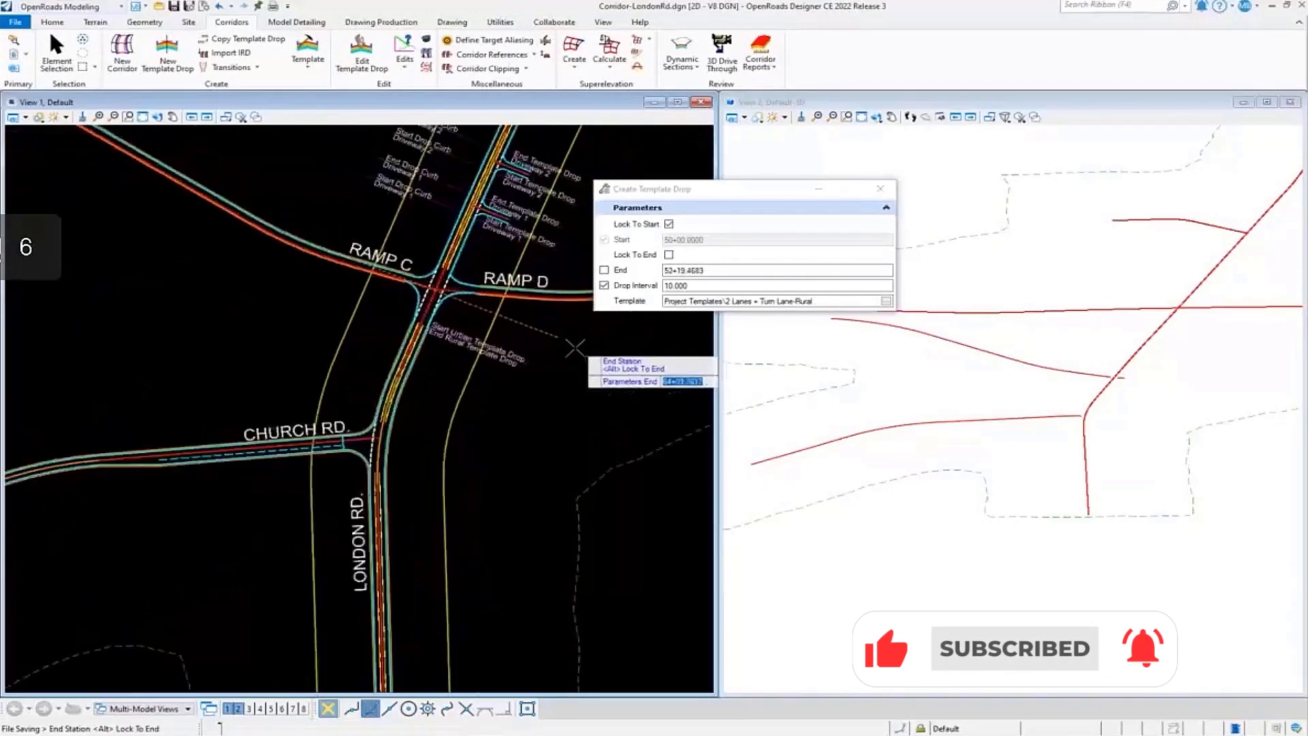
pyautogui.scroll(2, 576, 348)
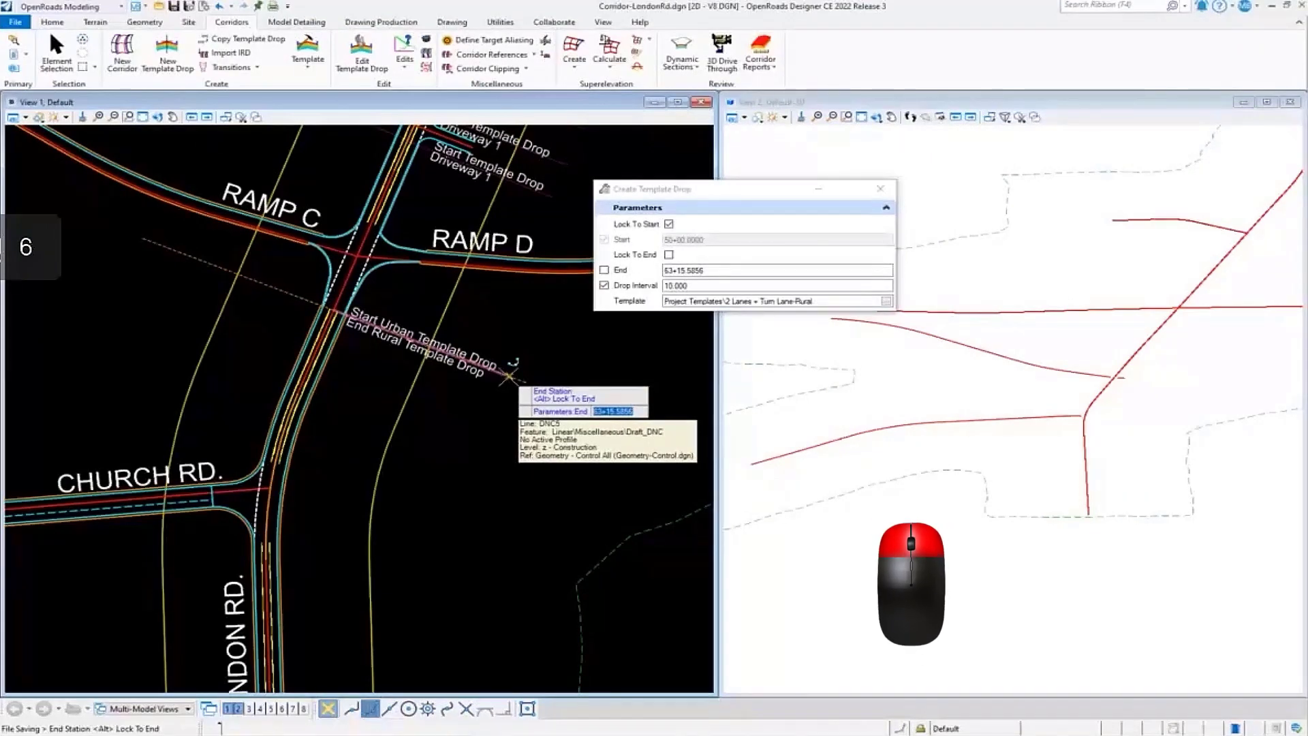
pyautogui.middleClick(509, 376)
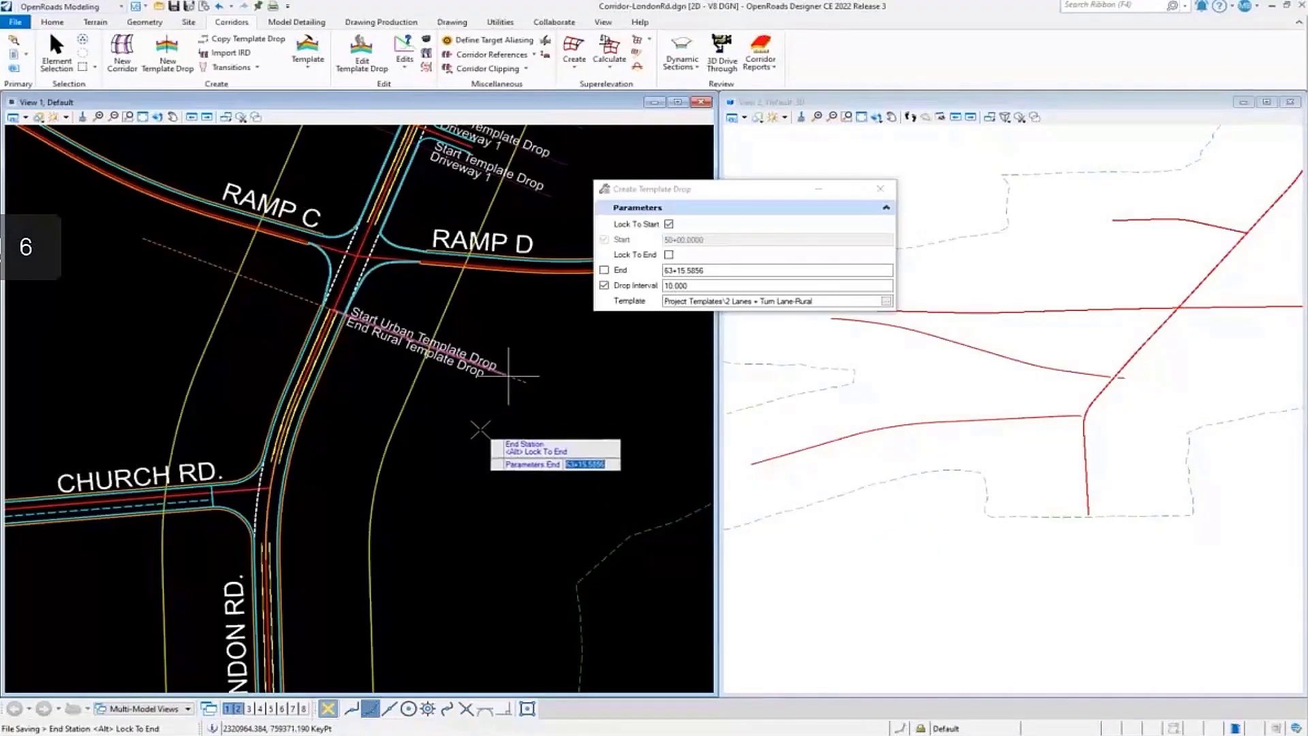
pyautogui.click(480, 429)
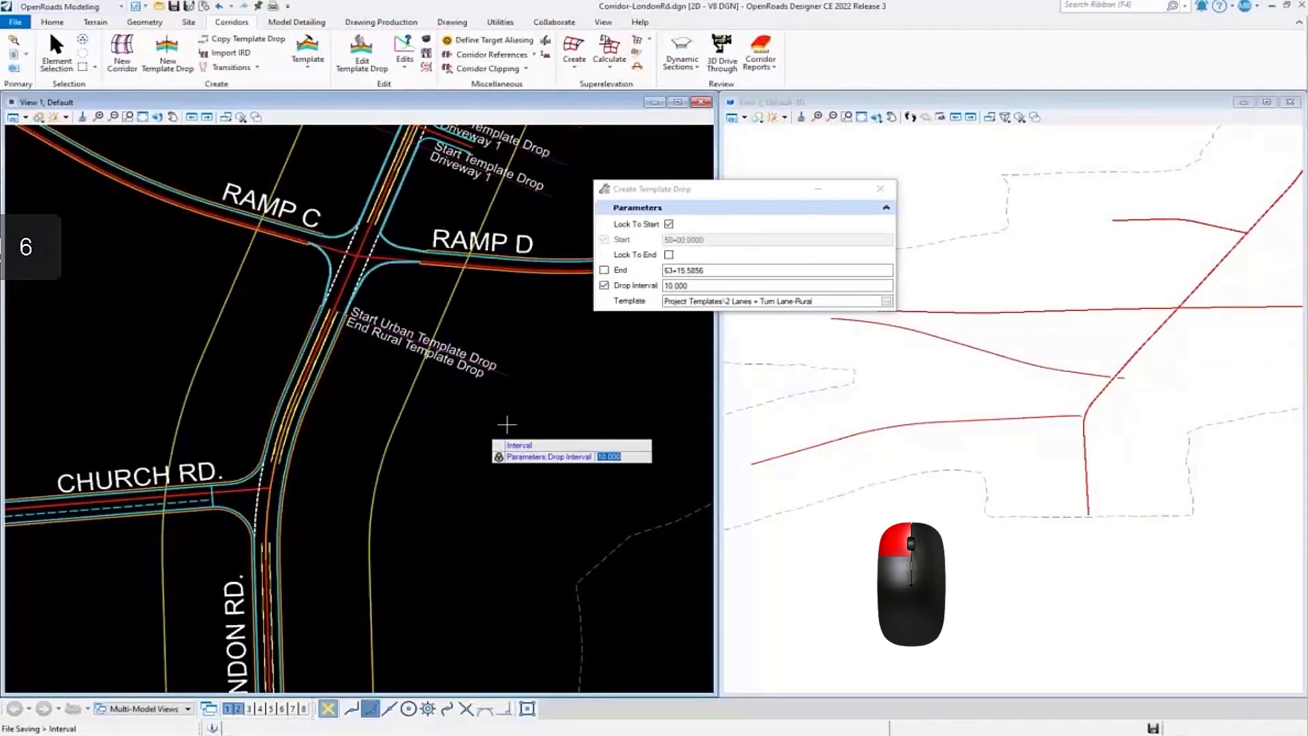
pyautogui.click(507, 425)
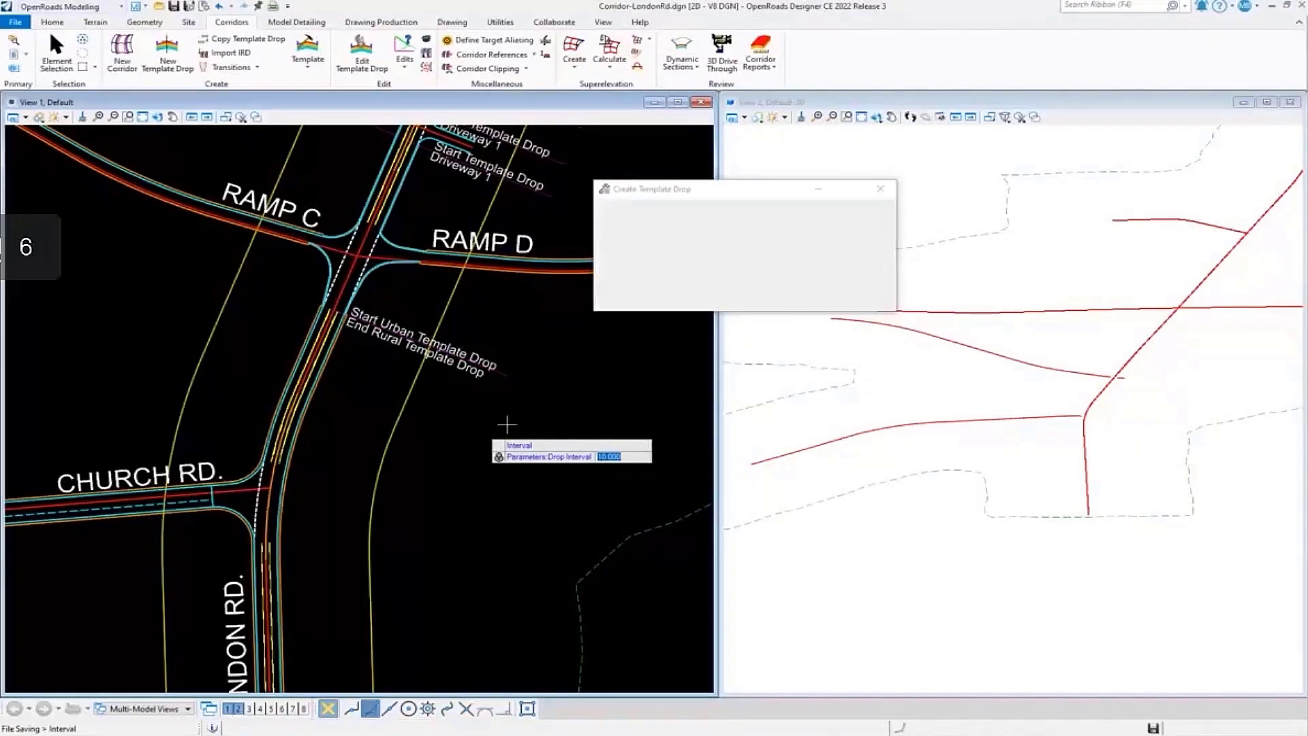
pyautogui.click(56, 54)
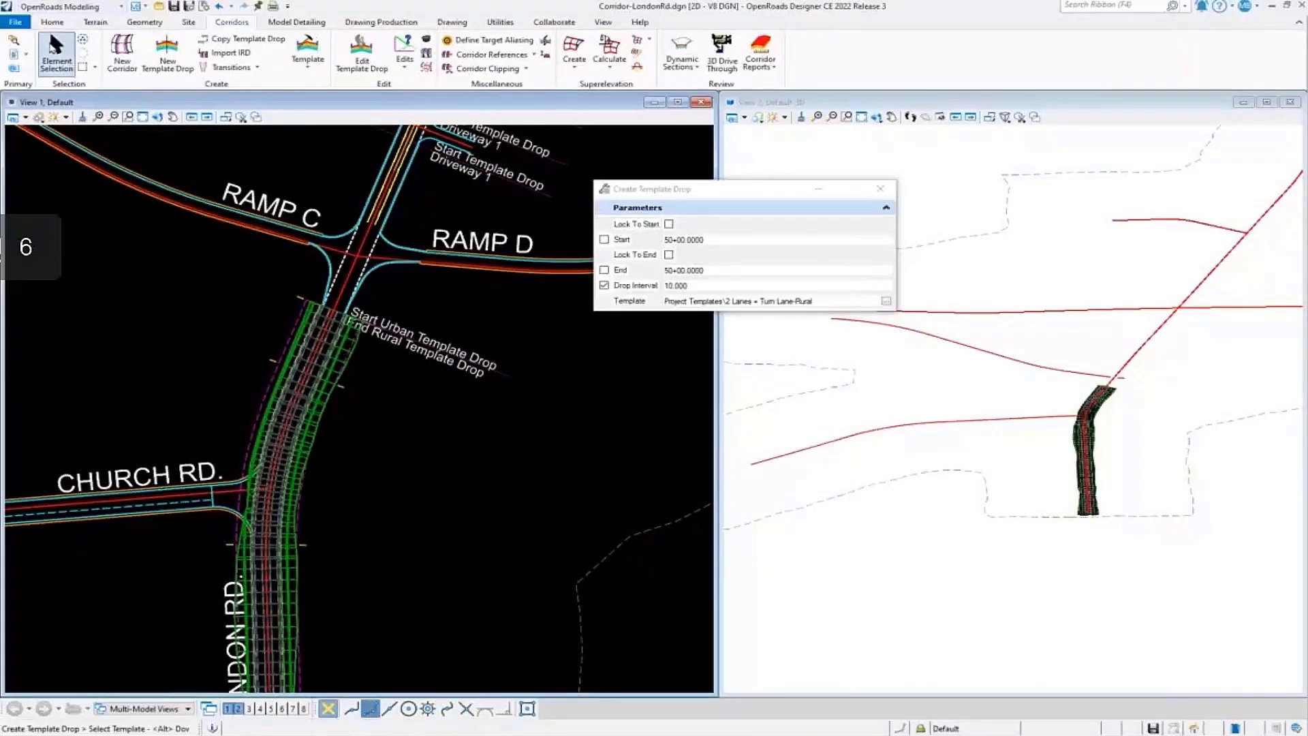
# Step: Move the selection settings window clear of the drawing and examine the London Rd corridor in the plan and 3D views
pyautogui.moveTo(652, 183); pyautogui.dragTo(665, 77)
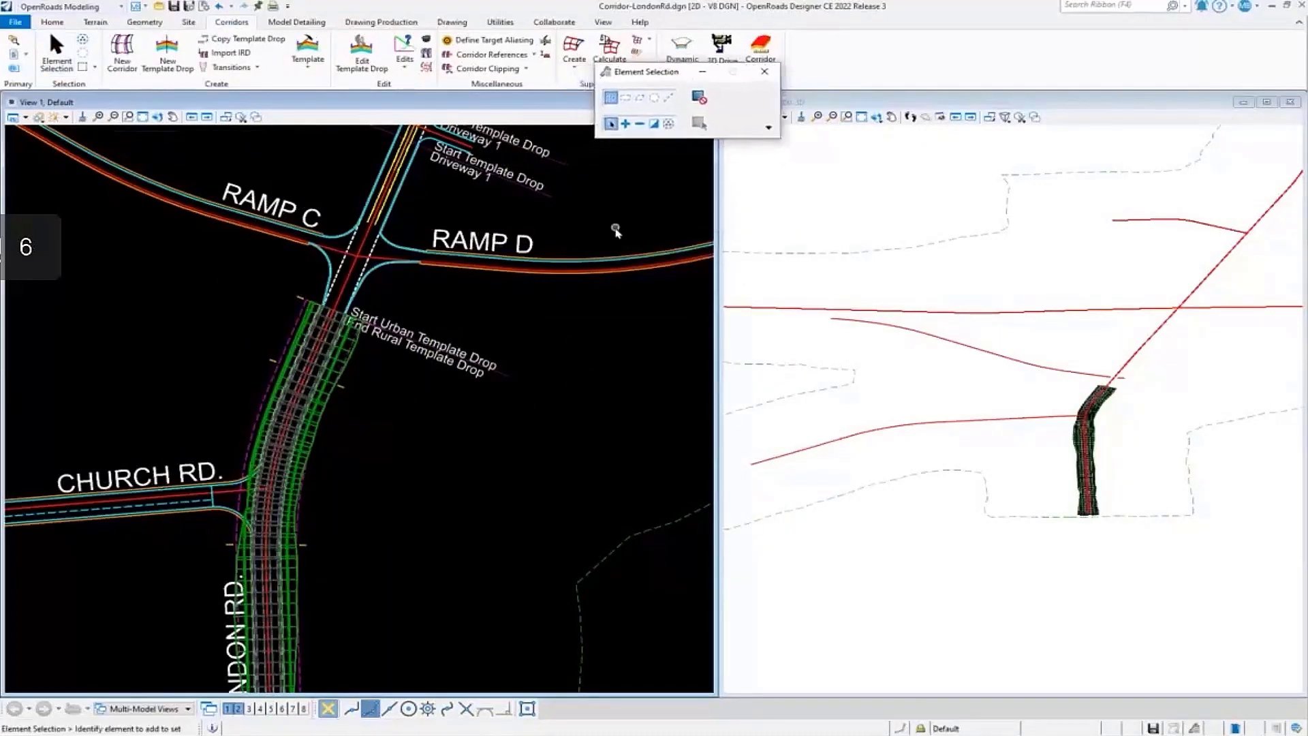
pyautogui.scroll(1, 472, 425)
pyautogui.moveTo(472, 433); pyautogui.dragTo(564, 283, button='middle')
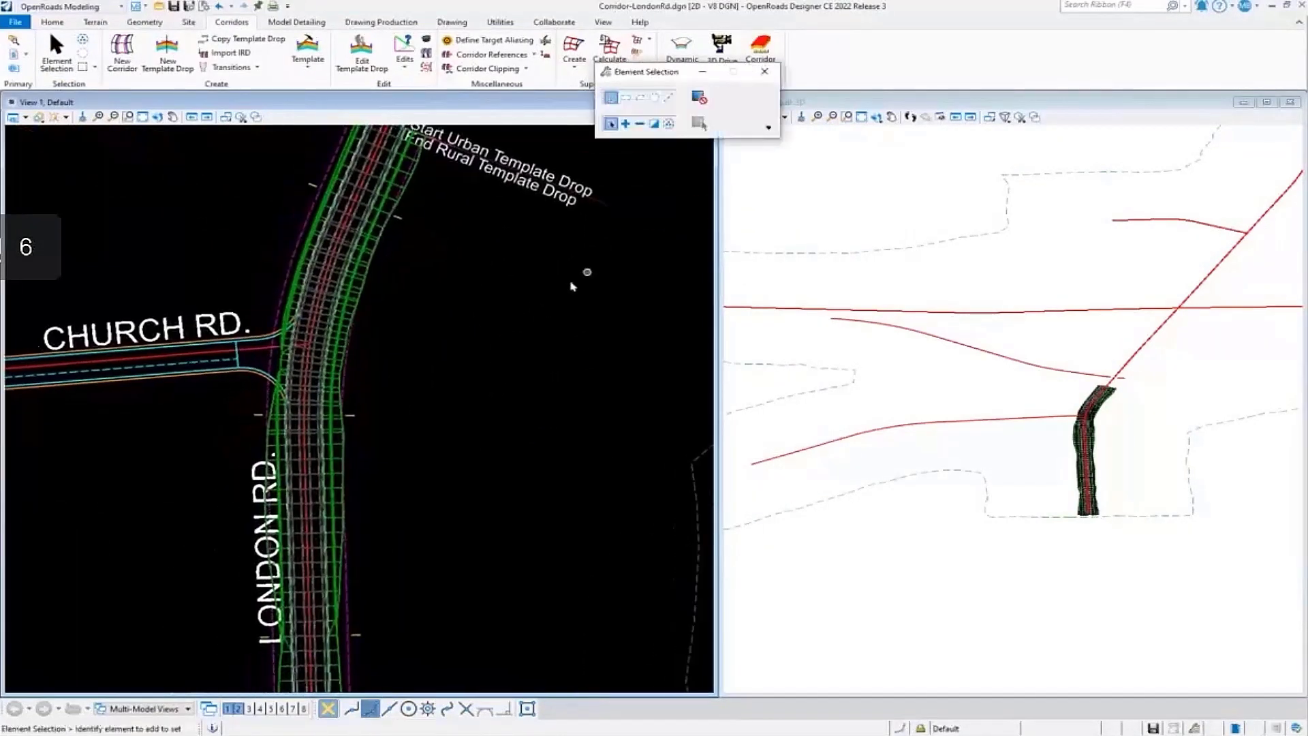
pyautogui.scroll(-3, 549, 315)
pyautogui.scroll(-3, 501, 401)
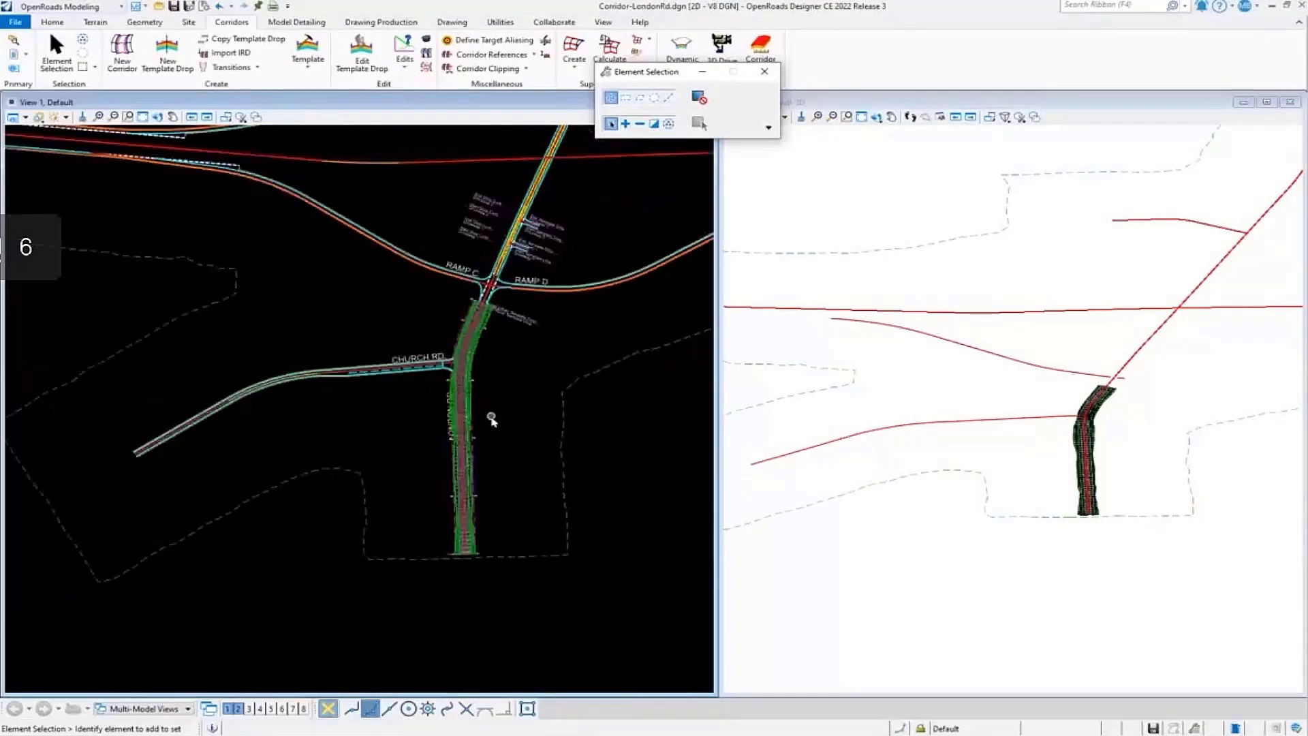
pyautogui.scroll(5, 1144, 497)
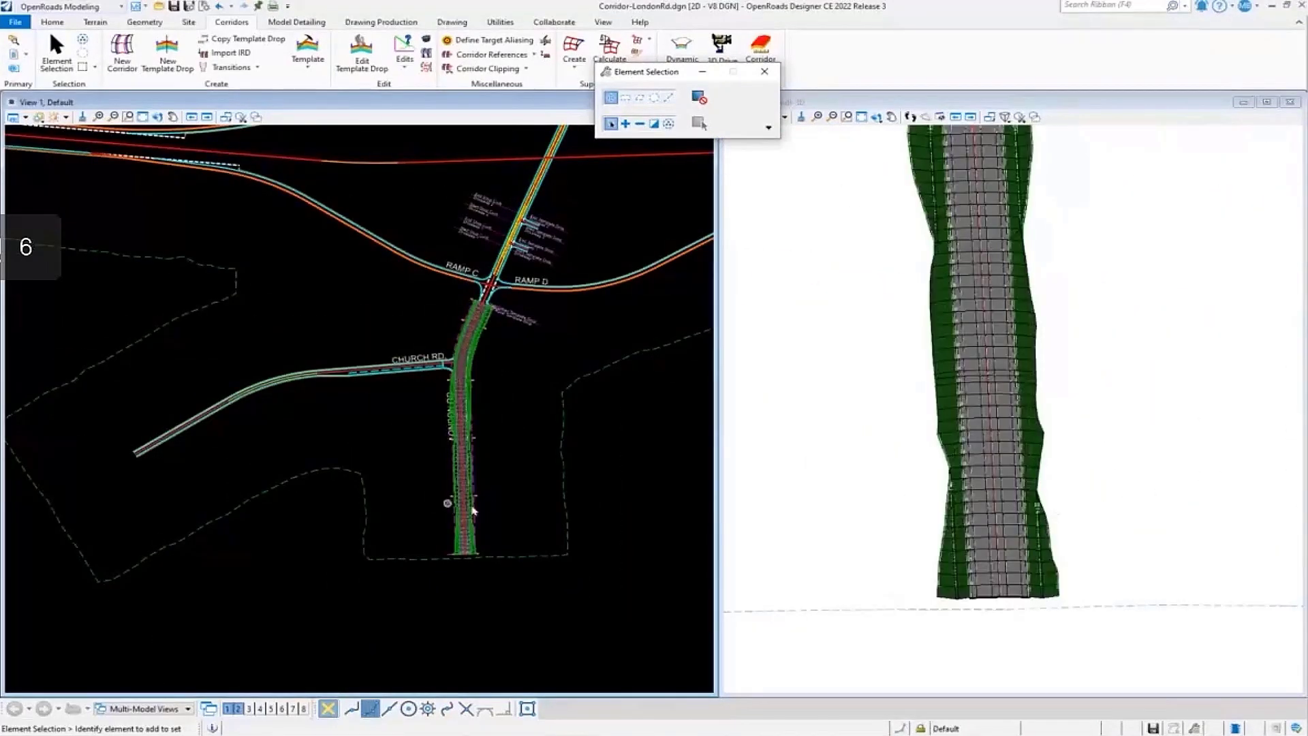
# Step: Turn off the display of the Corridor-LondonRd.dgn Default-3D reference in the plan view and close the references list
pyautogui.moveTo(541, 496); pyautogui.dragTo(473, 502, button='middle')
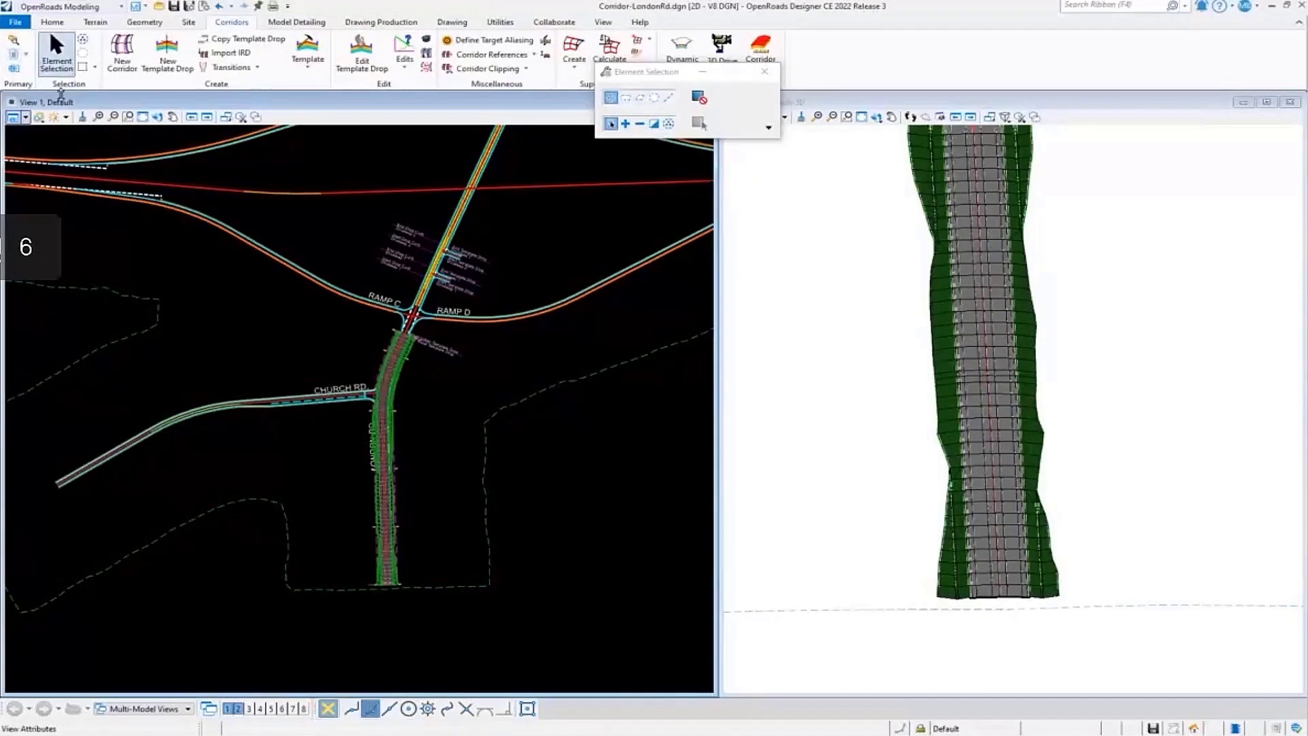
pyautogui.click(13, 54)
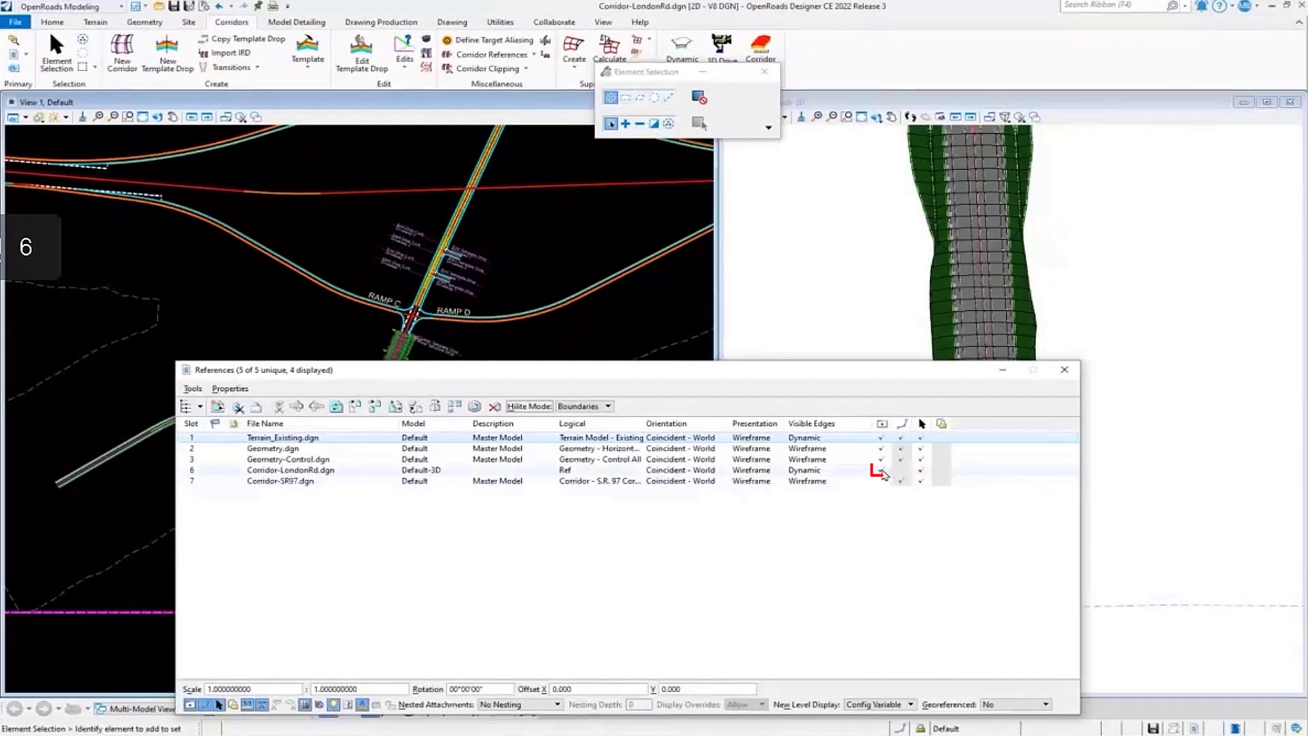
pyautogui.click(882, 470)
pyautogui.click(1064, 369)
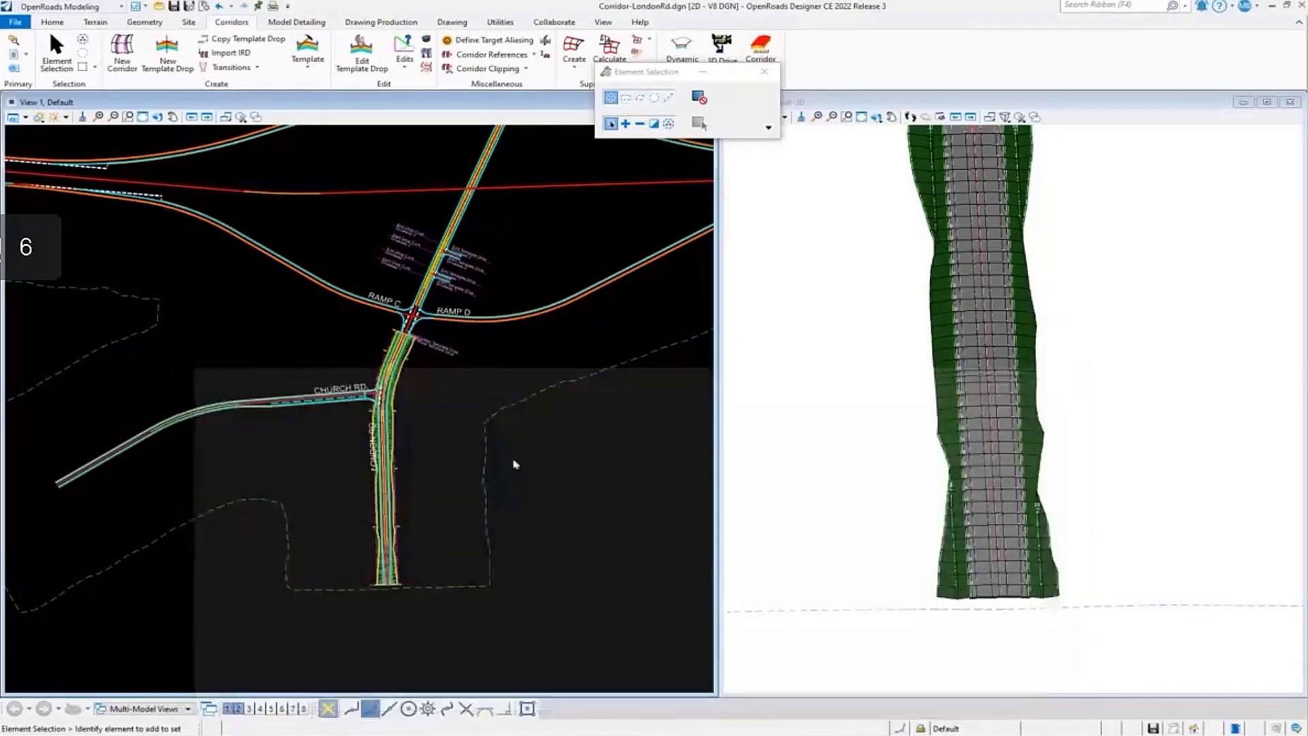
# Step: Examine the London Rd linework in the plan view, including the edge-of-pavement line east of the centerline
pyautogui.scroll(6, 385, 545)
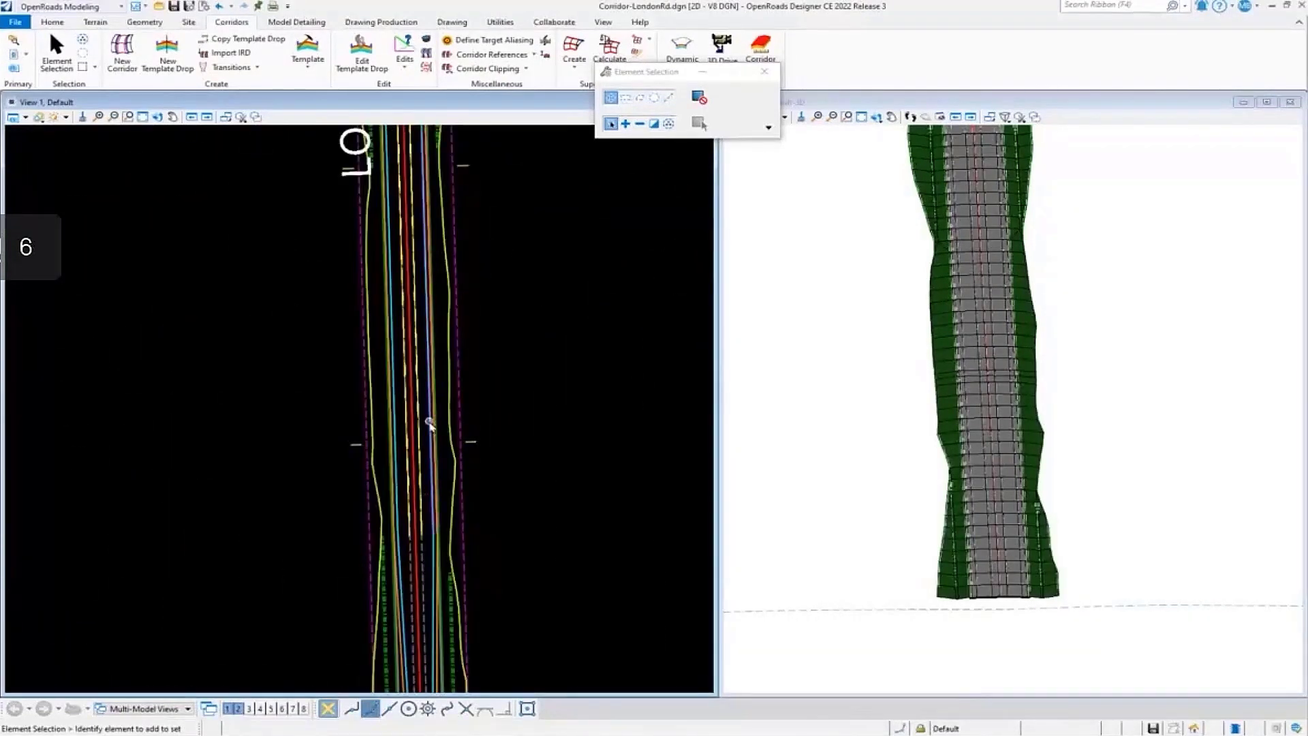
pyautogui.moveTo(432, 369)
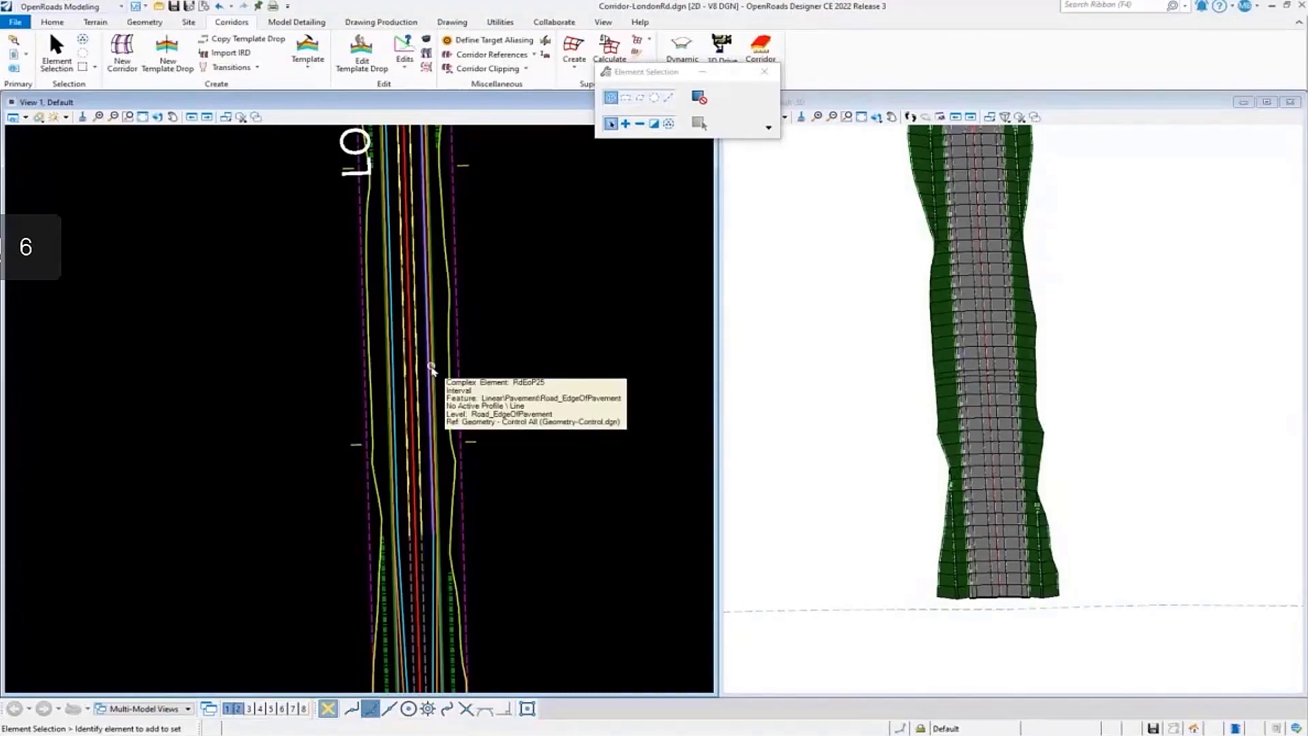
pyautogui.scroll(-6, 437, 368)
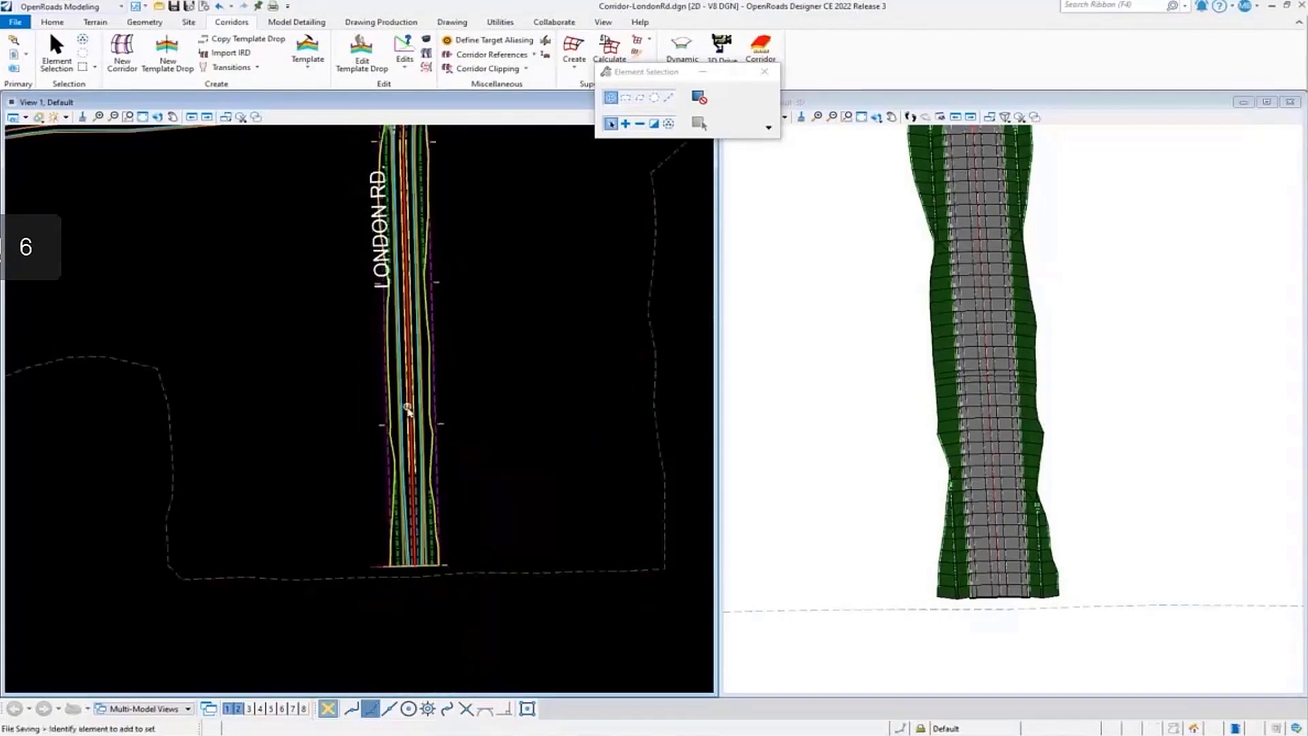
pyautogui.moveTo(472, 352); pyautogui.dragTo(409, 443, button='middle')
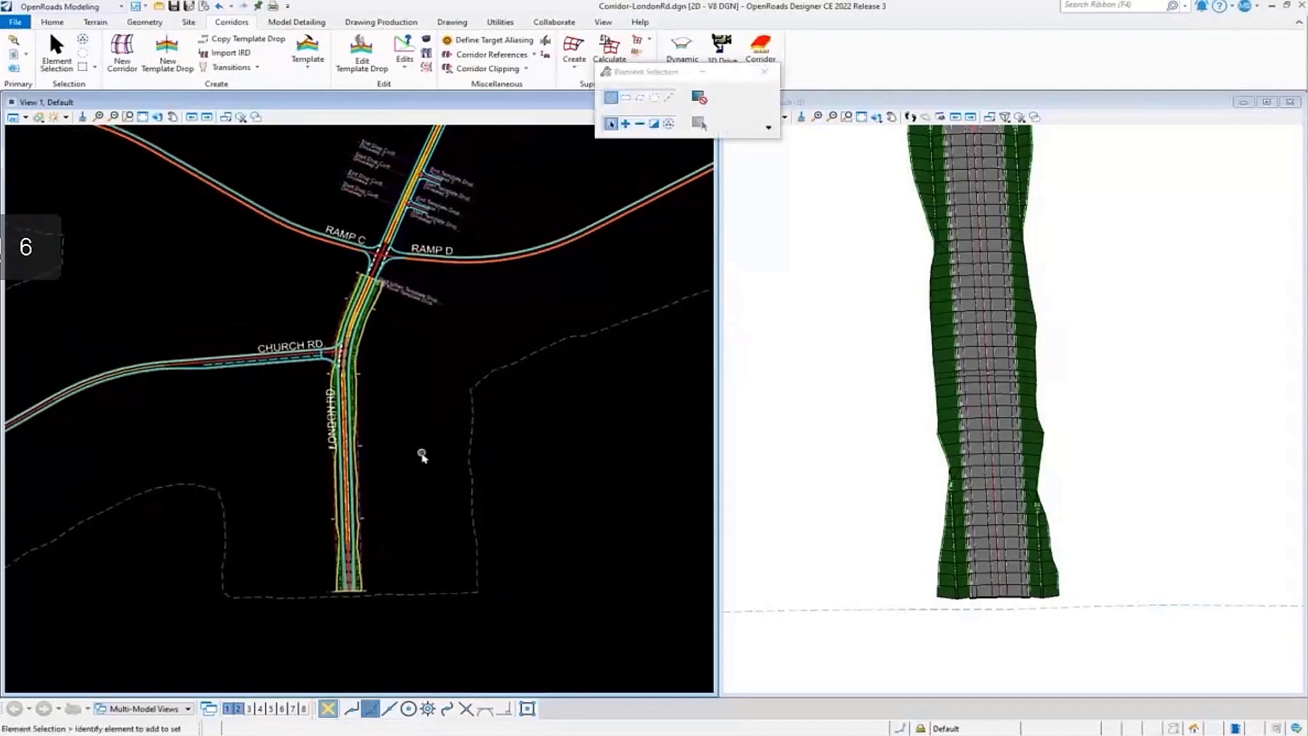
pyautogui.click(65, 68)
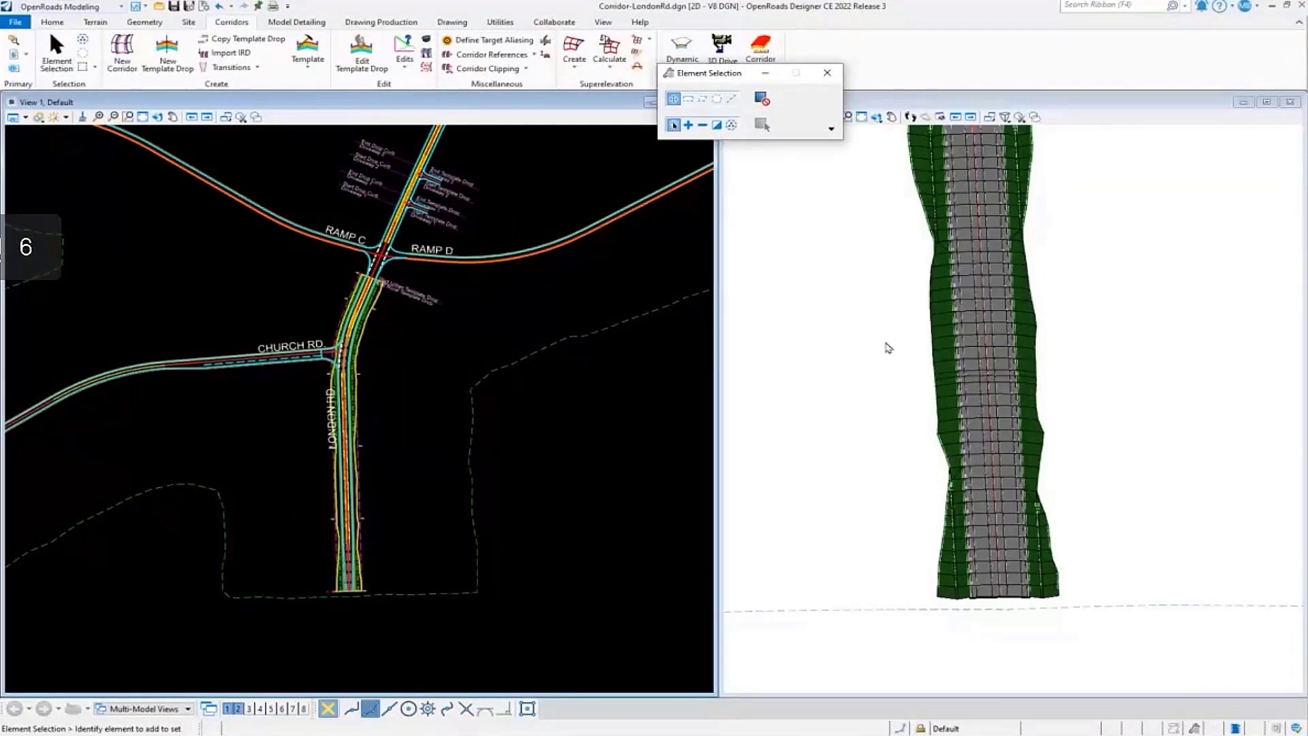
pyautogui.scroll(1, 350, 391)
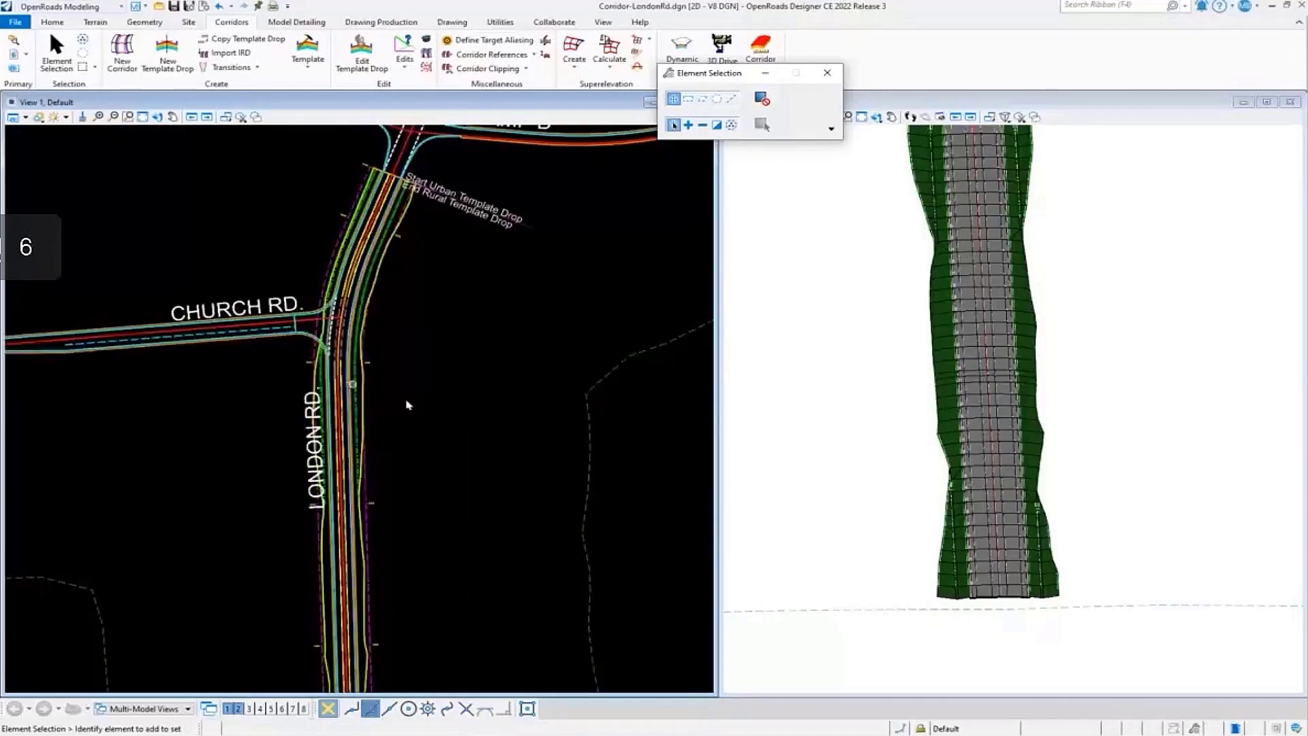
pyautogui.scroll(-1, 405, 422)
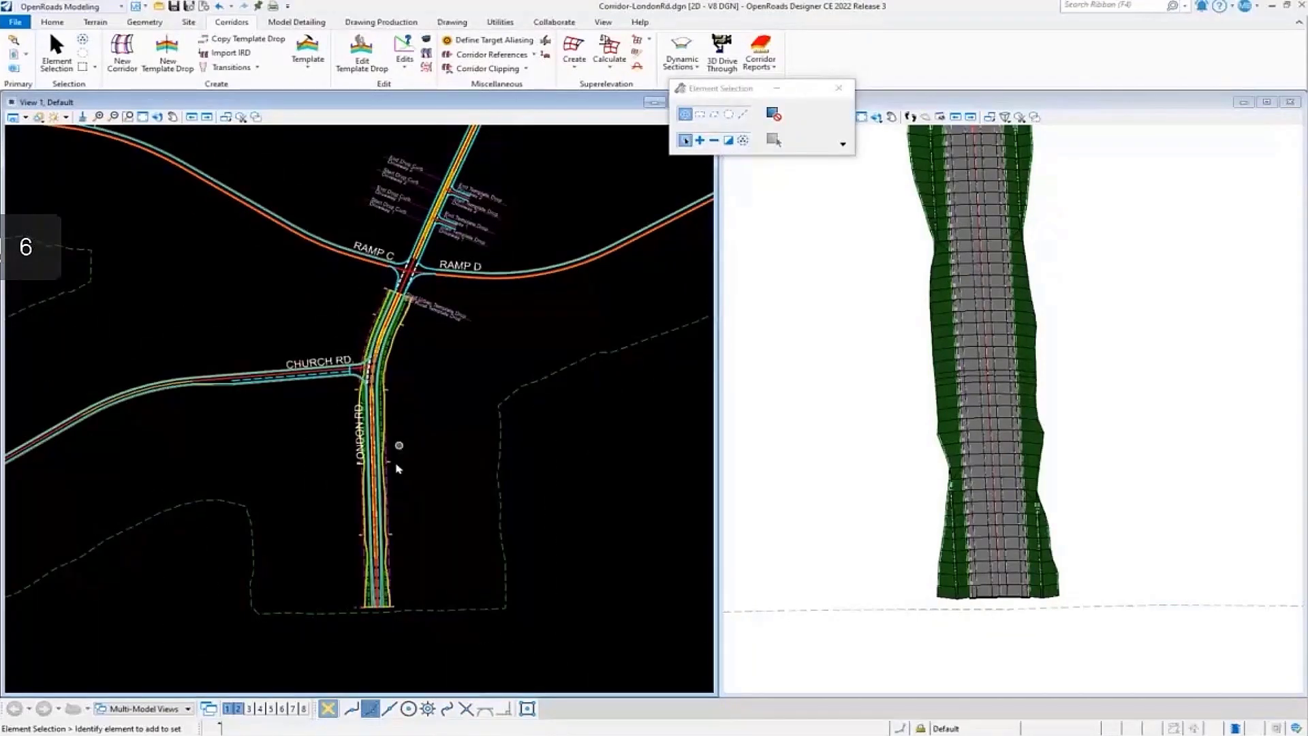
pyautogui.scroll(4, 398, 445)
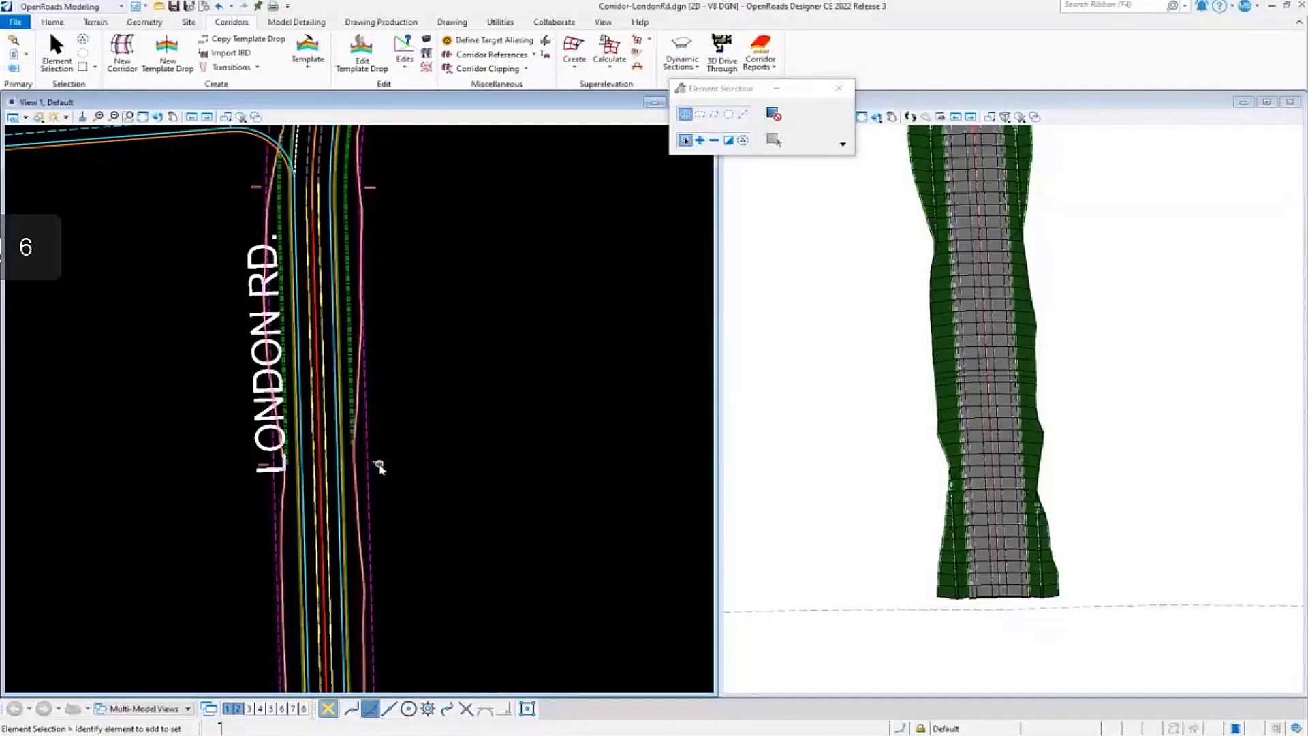
# Step: Select the London Rd corridor to examine its context tools, including Process Corridor, and clear the selection
pyautogui.click(379, 466)
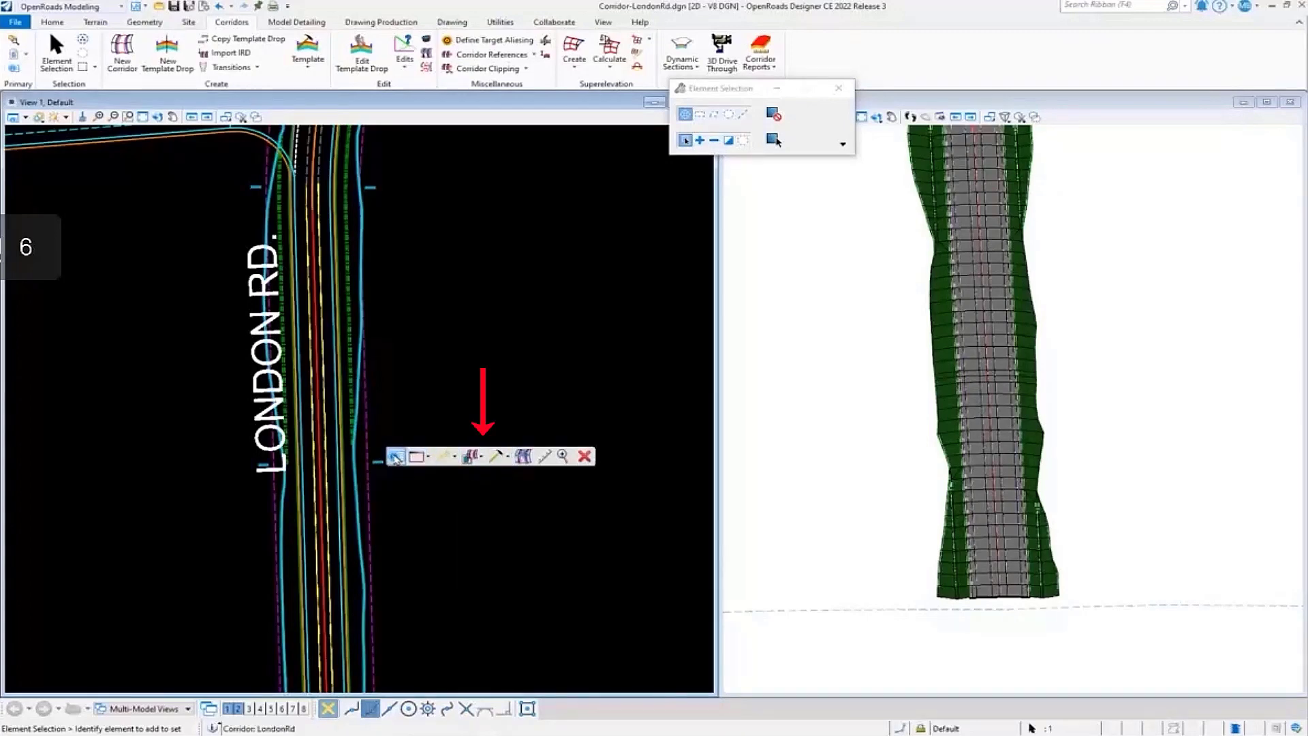
pyautogui.click(508, 460)
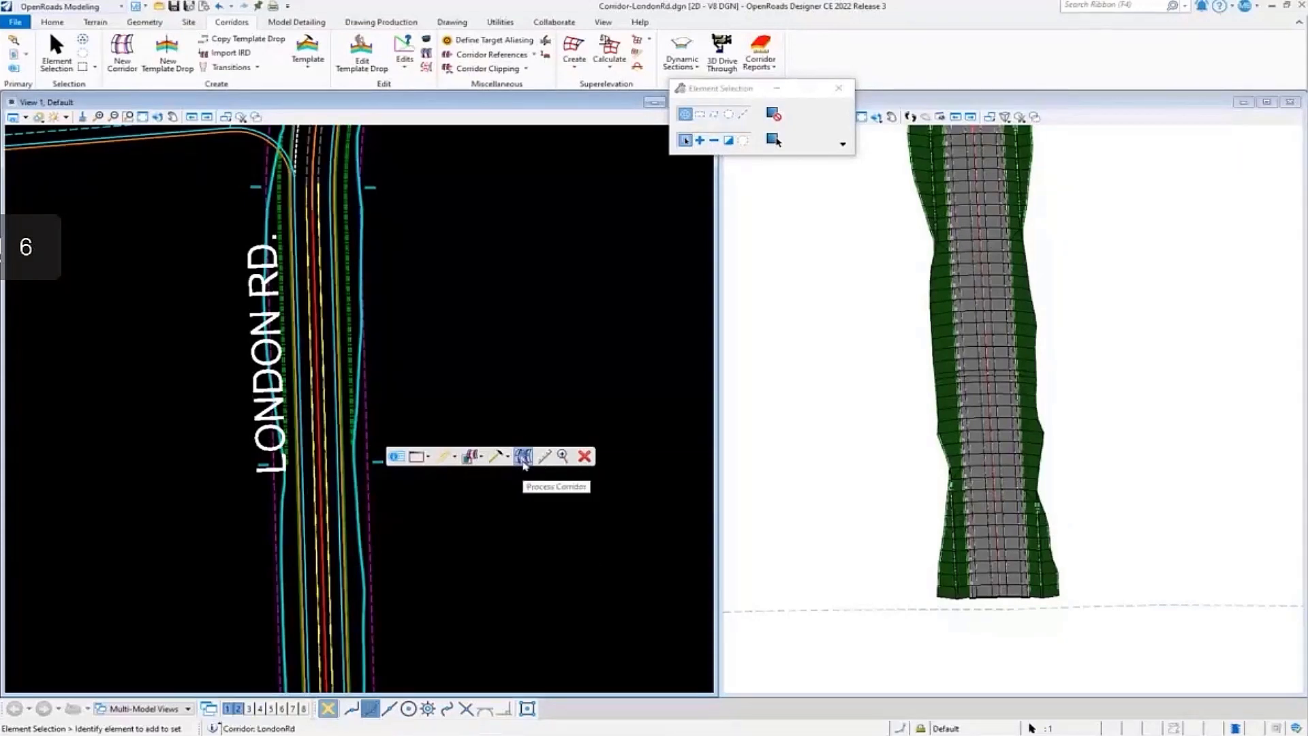
pyautogui.scroll(-2, 465, 393)
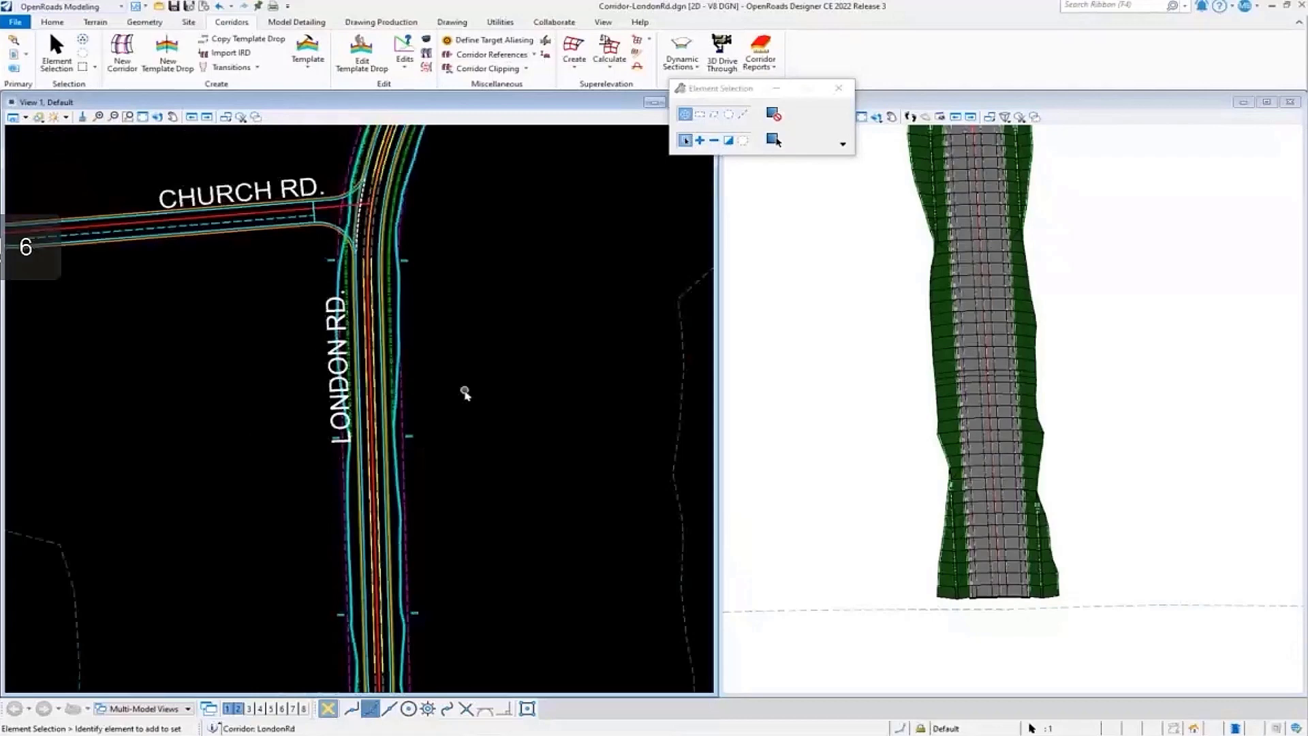
pyautogui.scroll(-2, 464, 394)
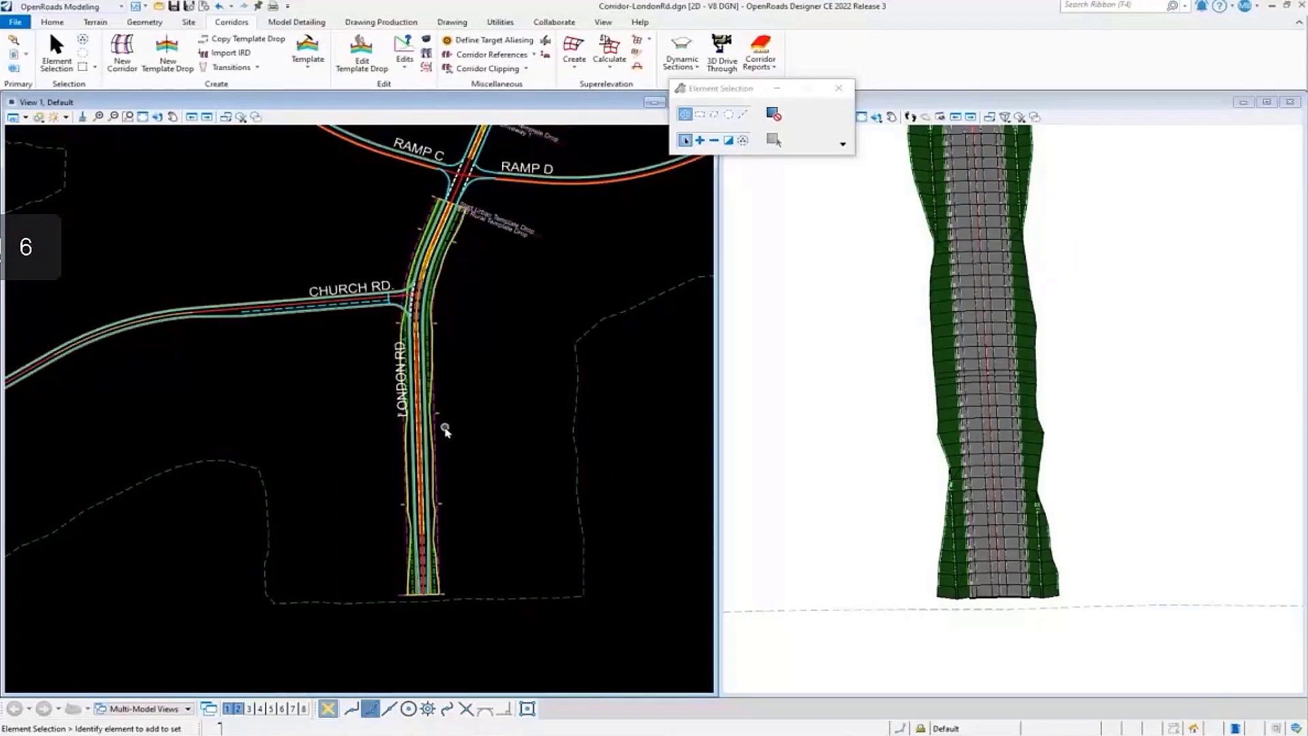
# Step: Select the rural template drop on London Rd, review its interval, template and station properties, and clear the selection
pyautogui.scroll(1, 445, 431)
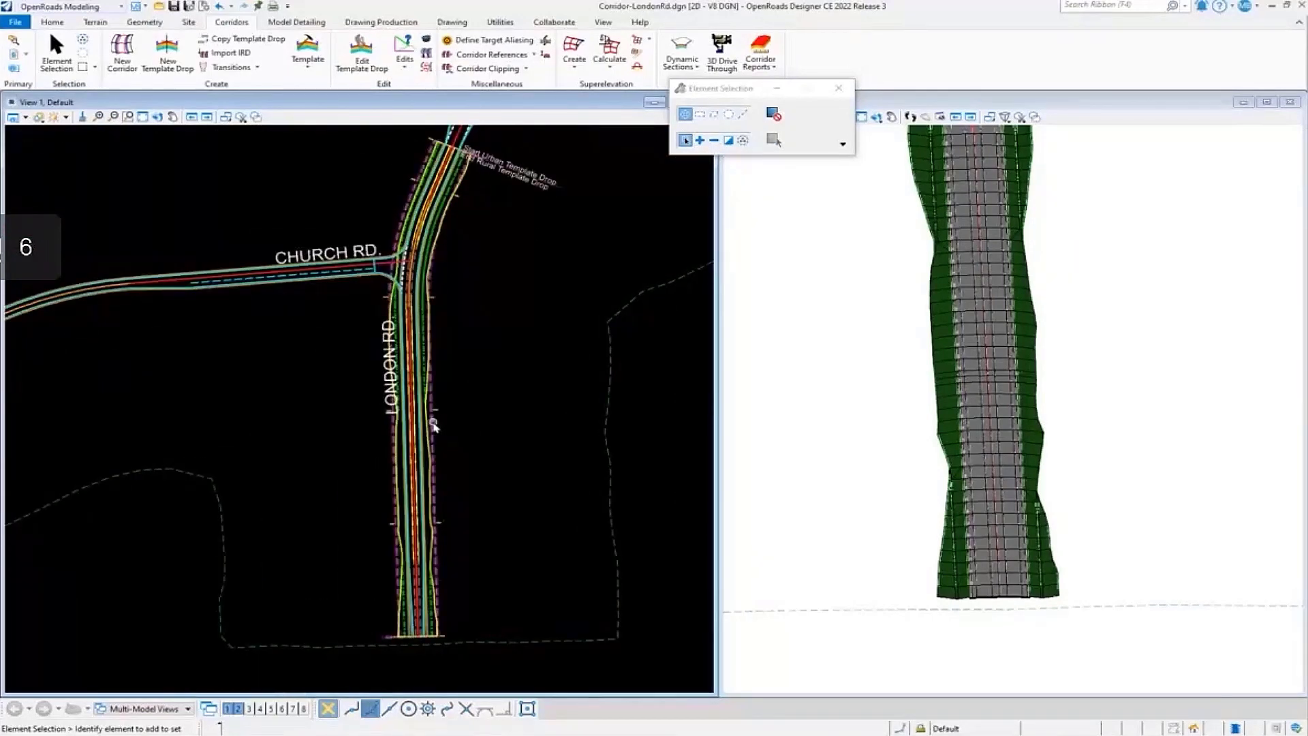
pyautogui.moveTo(434, 423)
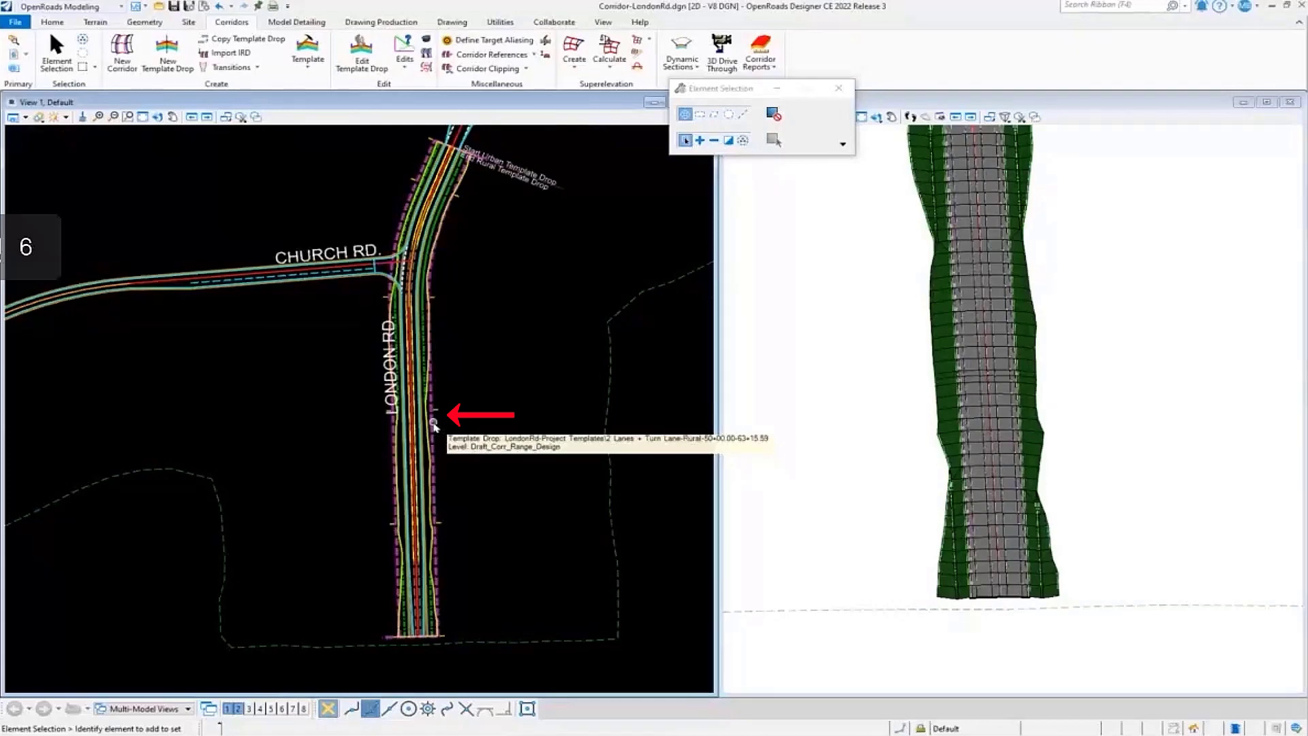
pyautogui.click(434, 423)
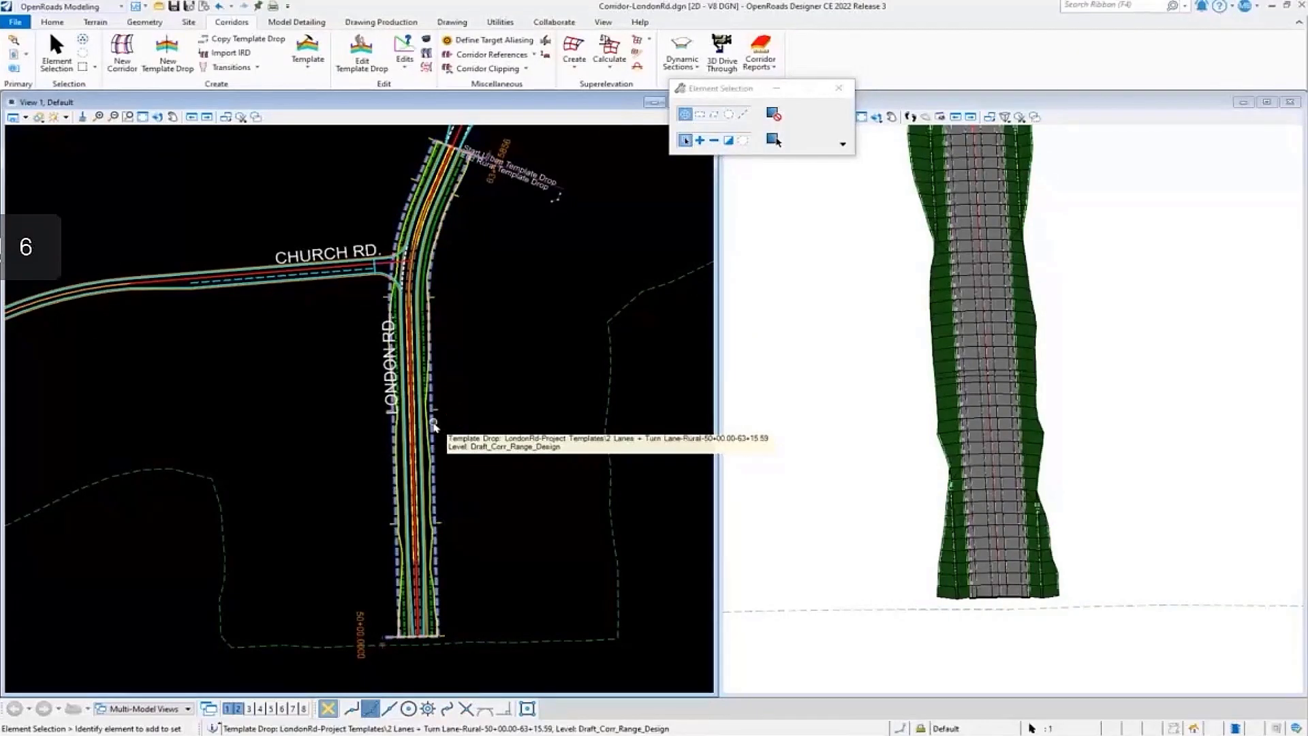
pyautogui.moveTo(435, 422)
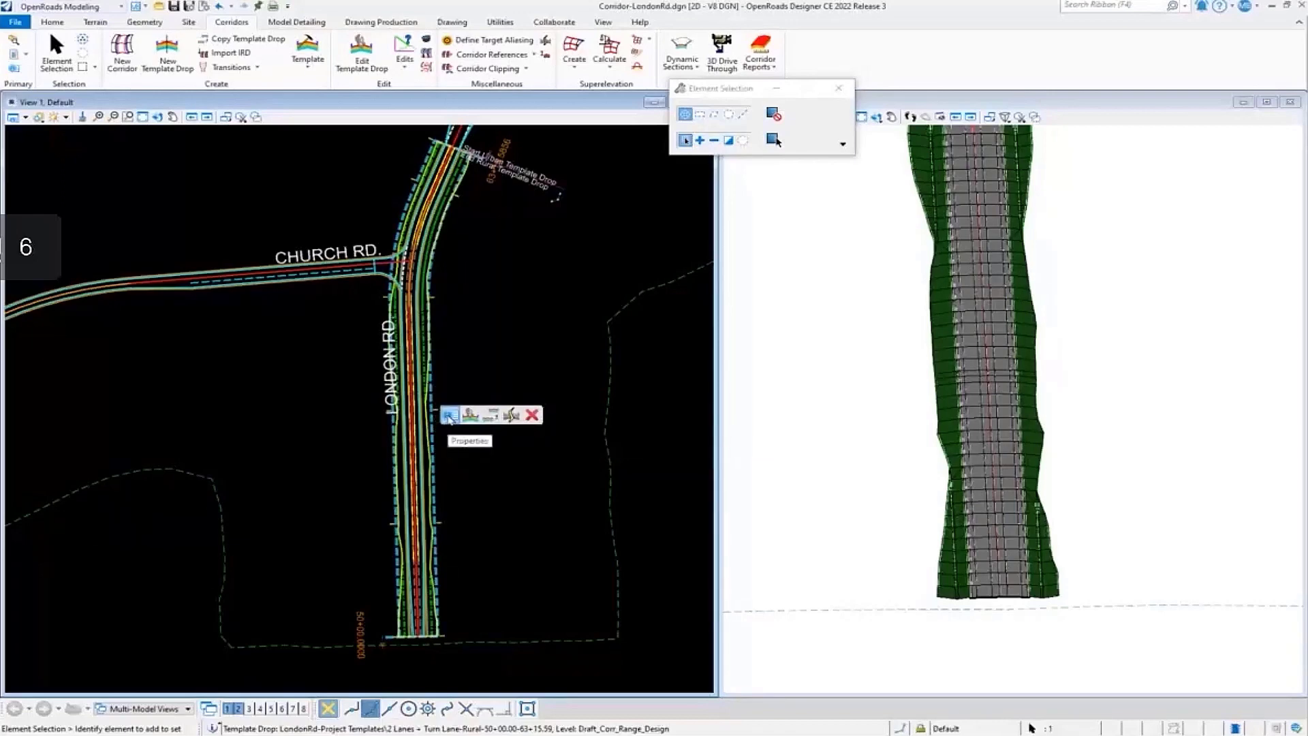
pyautogui.click(450, 416)
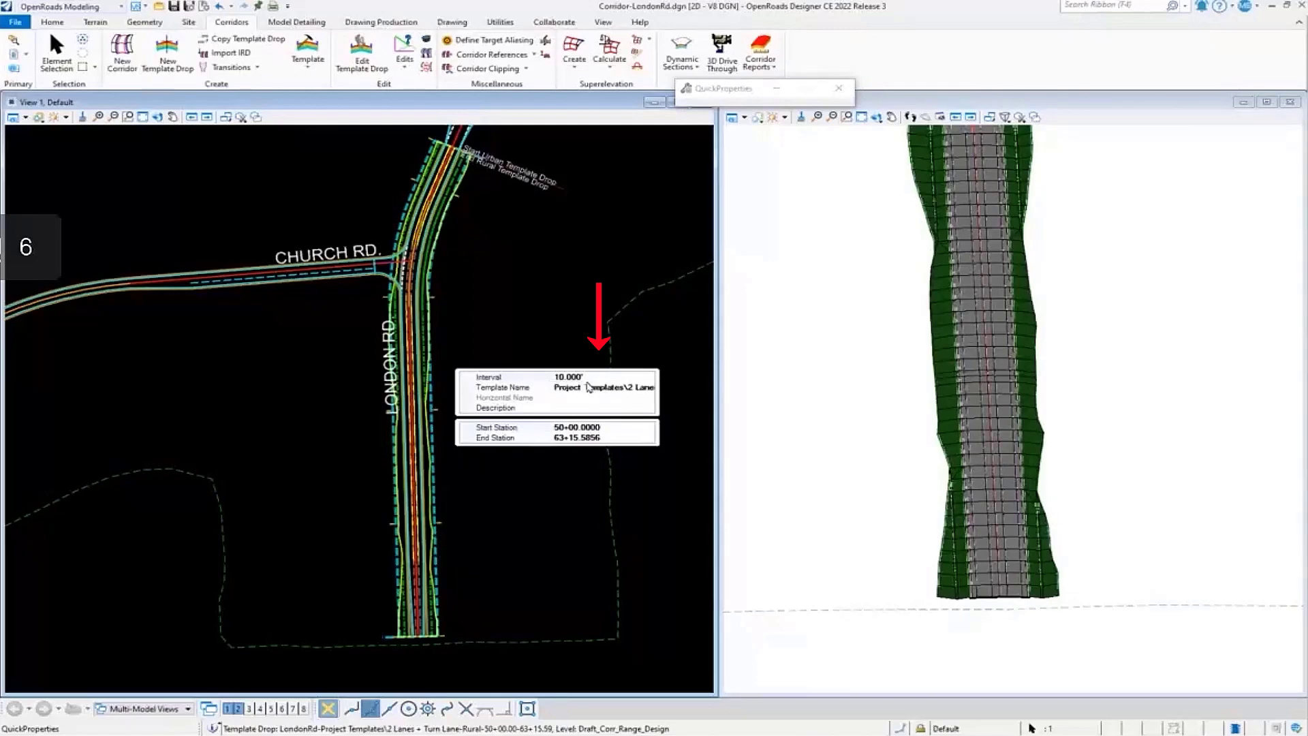
pyautogui.click(605, 439)
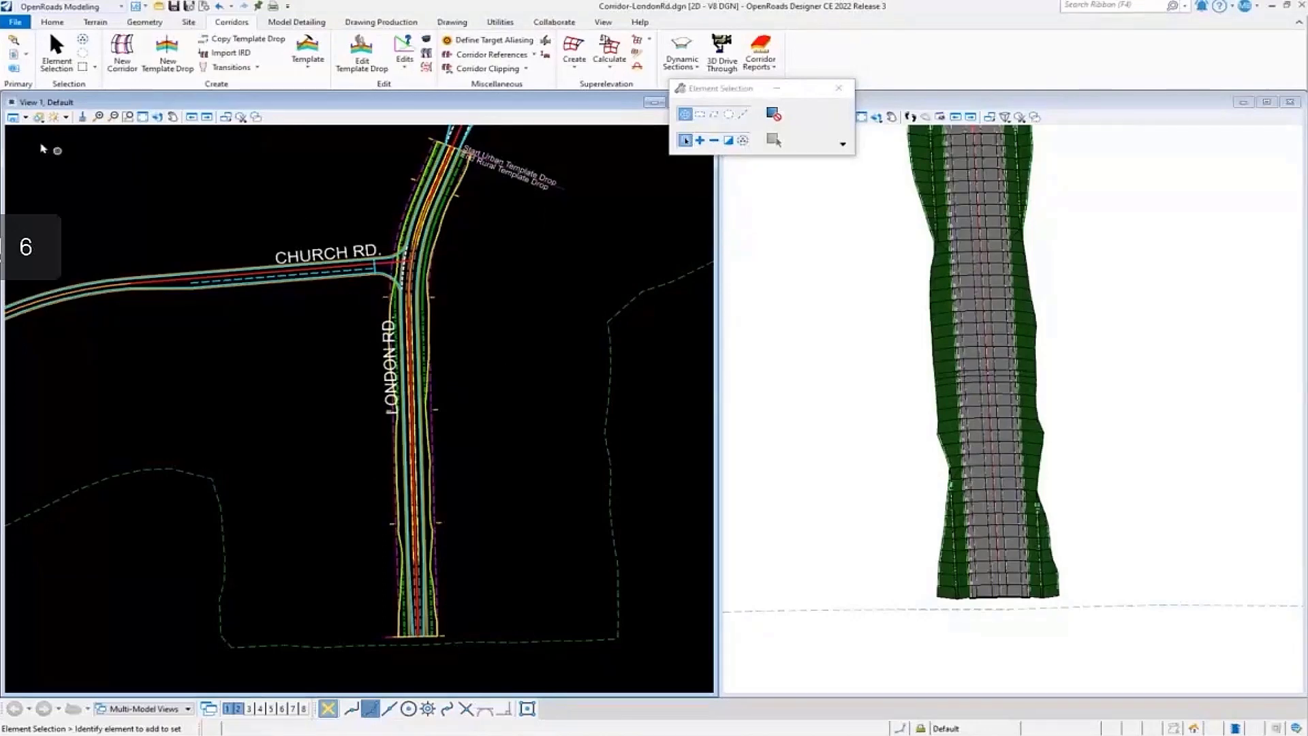
# Step: Turn the display of constructions in View 1 off and back on, and recheck that view attribute
pyautogui.hotkey('ctrl', 'b')
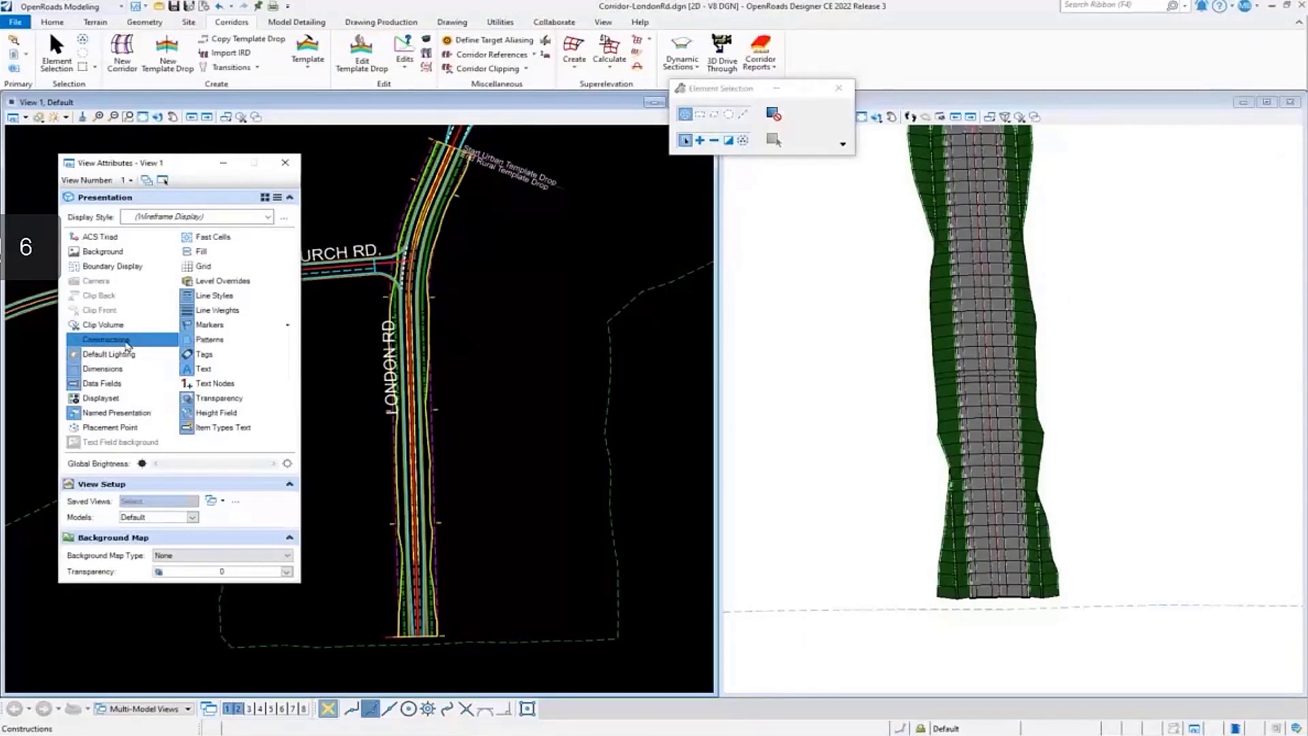
pyautogui.click(126, 340)
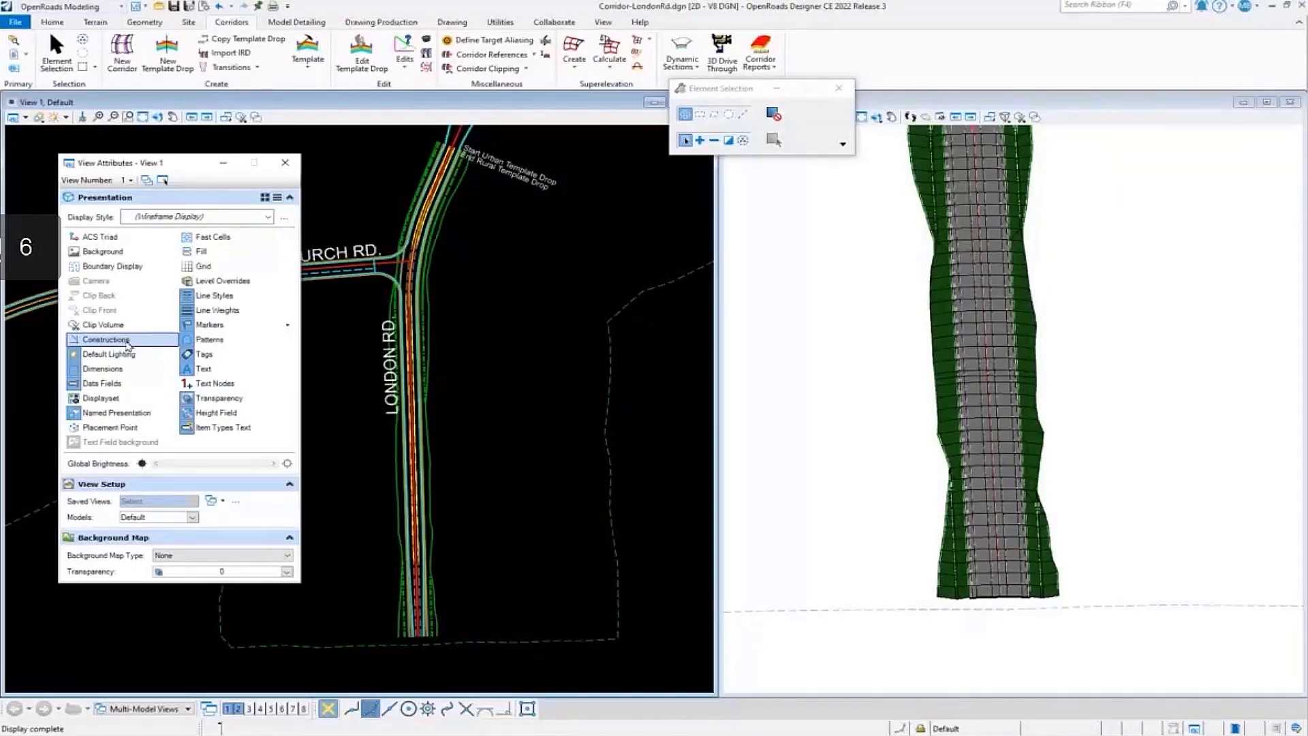
pyautogui.click(127, 345)
pyautogui.click(285, 162)
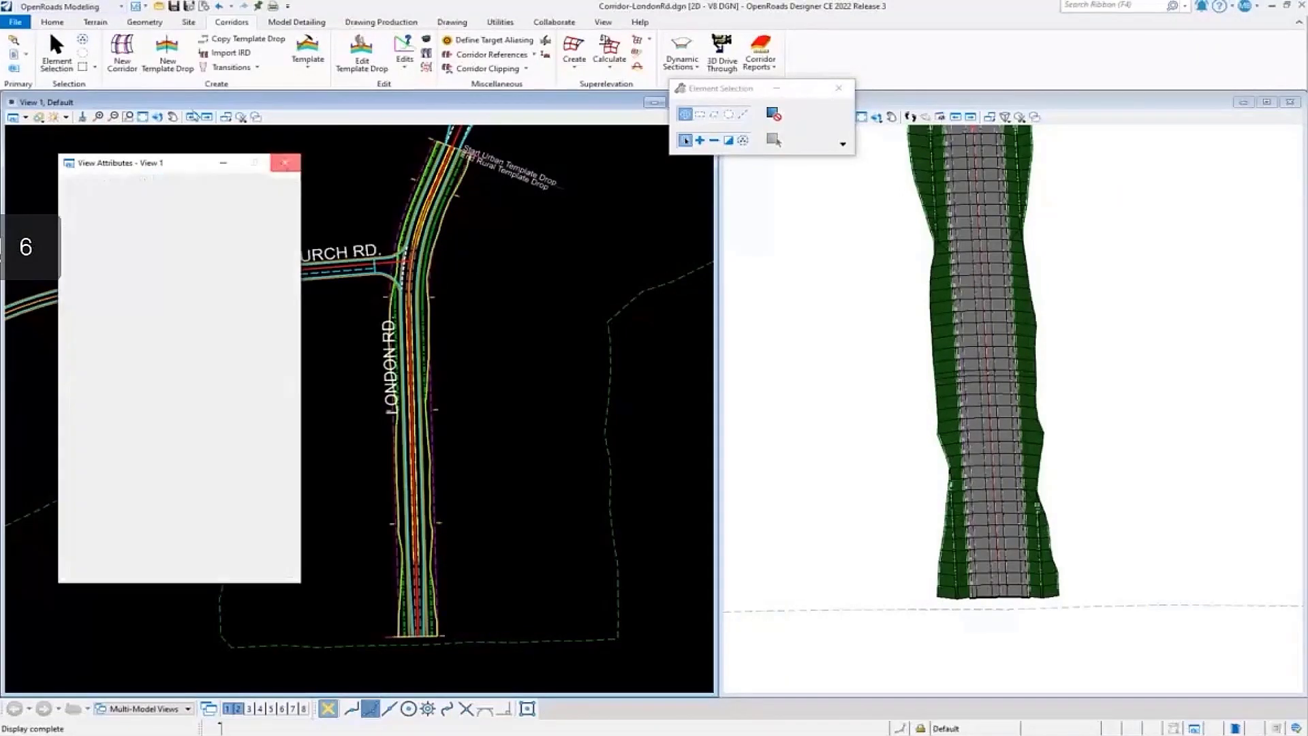
pyautogui.click(56, 45)
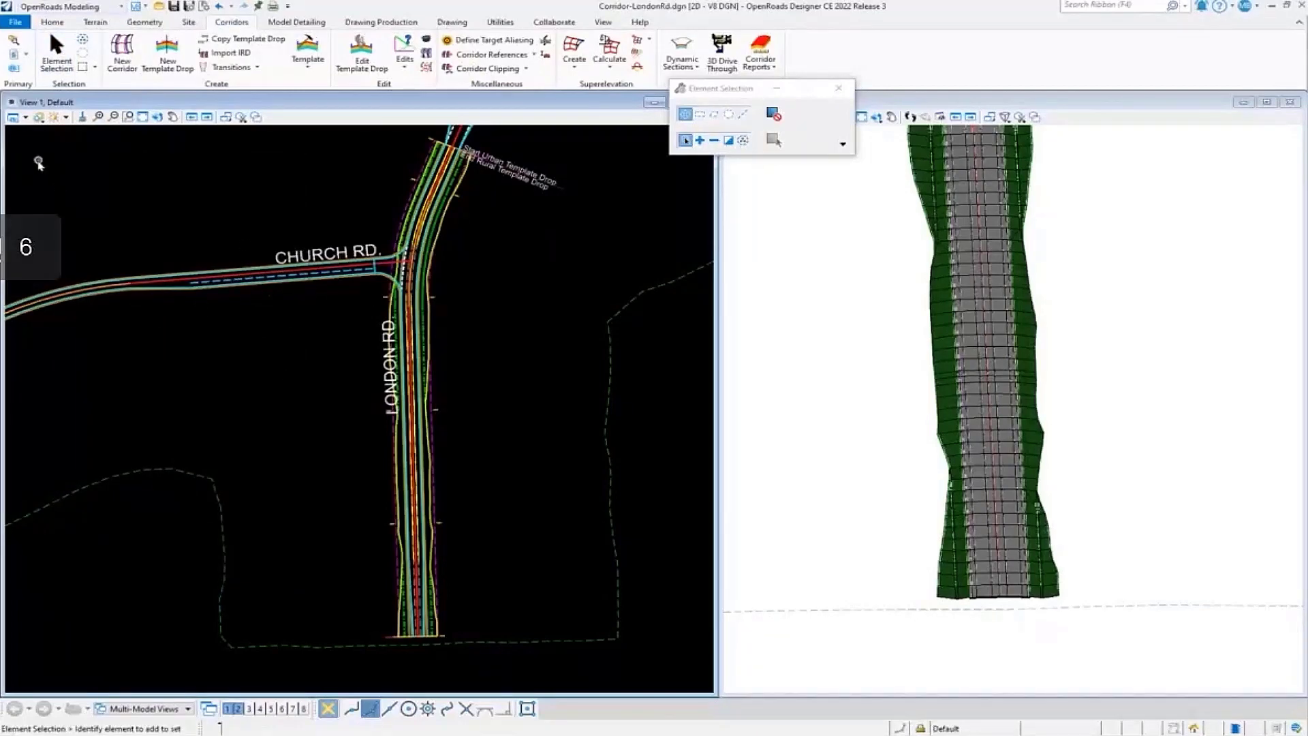
pyautogui.click(13, 117)
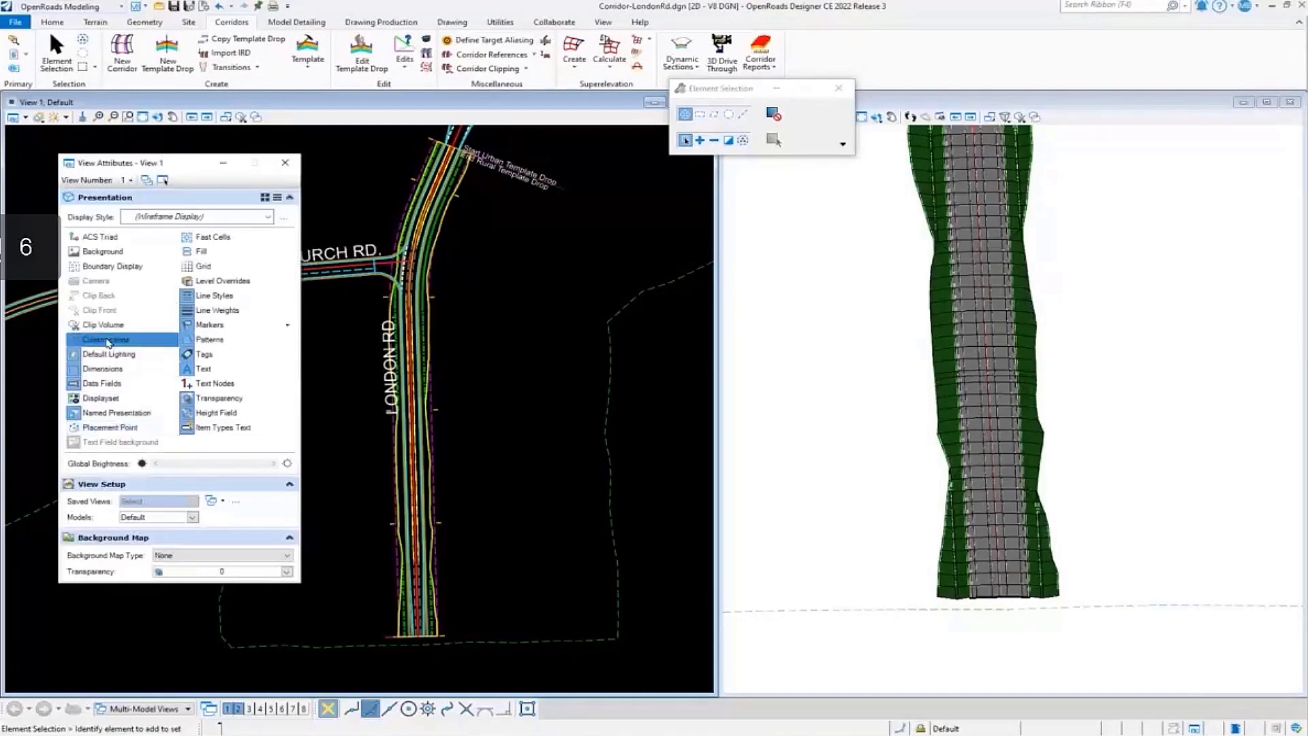
pyautogui.click(285, 163)
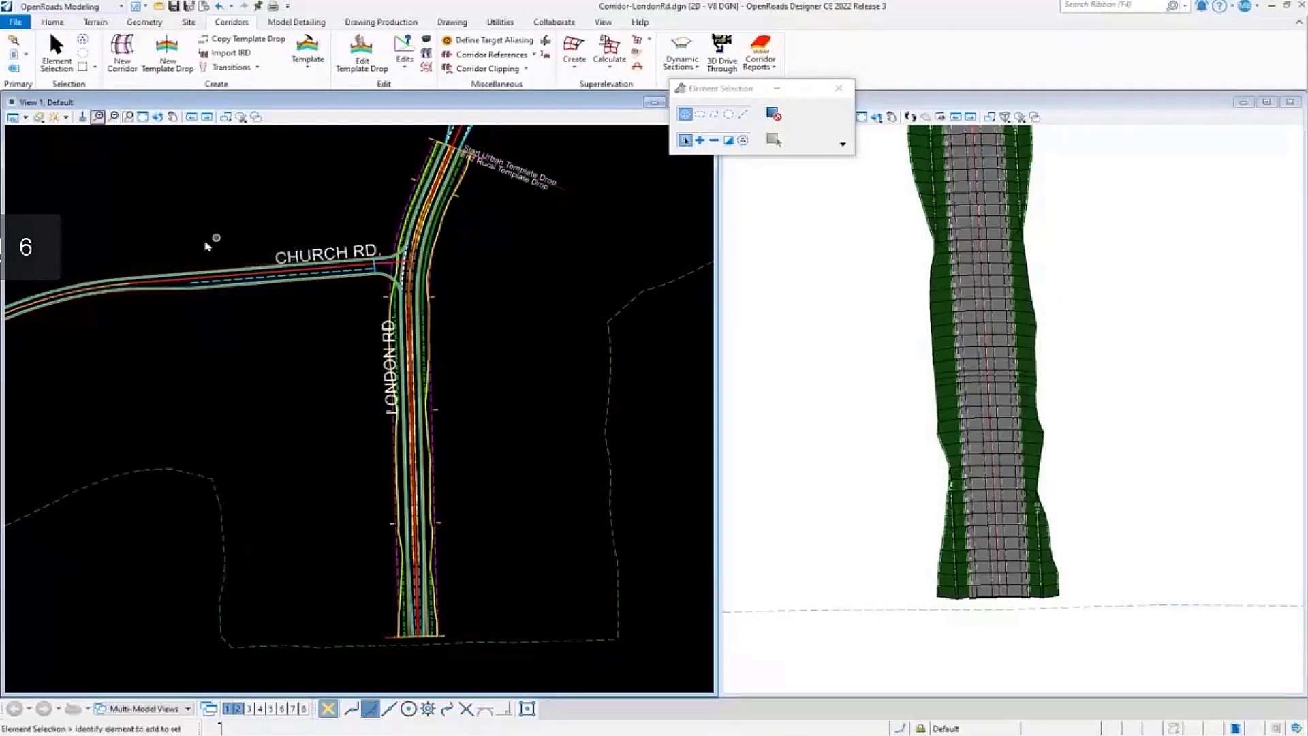
# Step: Start a new template drop and choose 2 Lanes + Turn Lane-Urban from Project Templates as its template
pyautogui.scroll(-2, 175, 339)
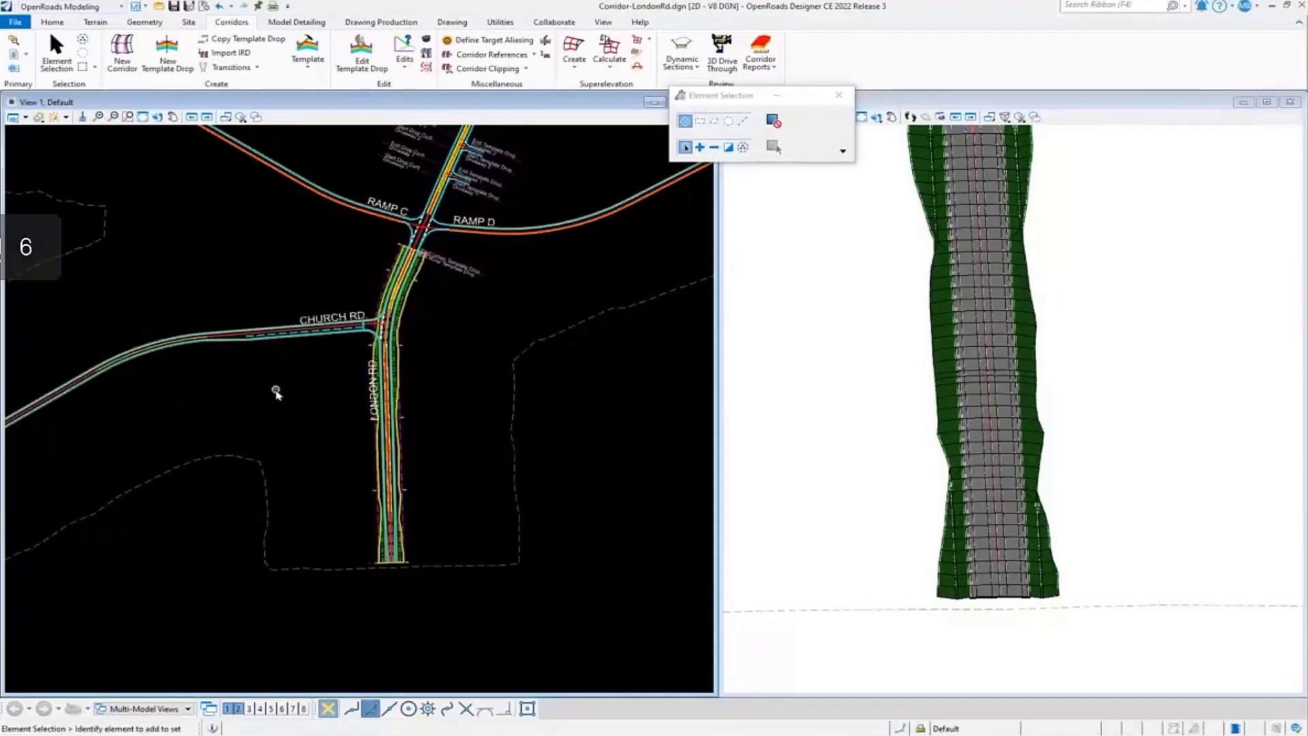
pyautogui.click(167, 58)
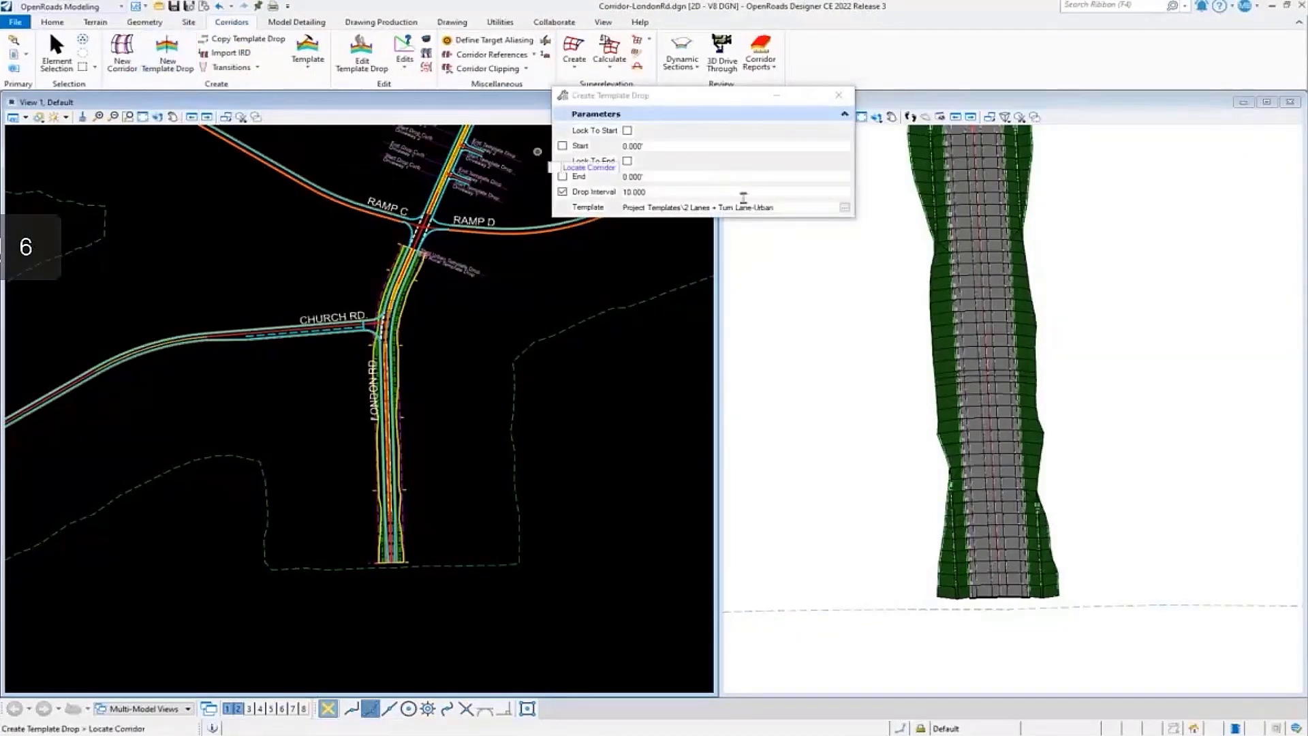
pyautogui.click(845, 208)
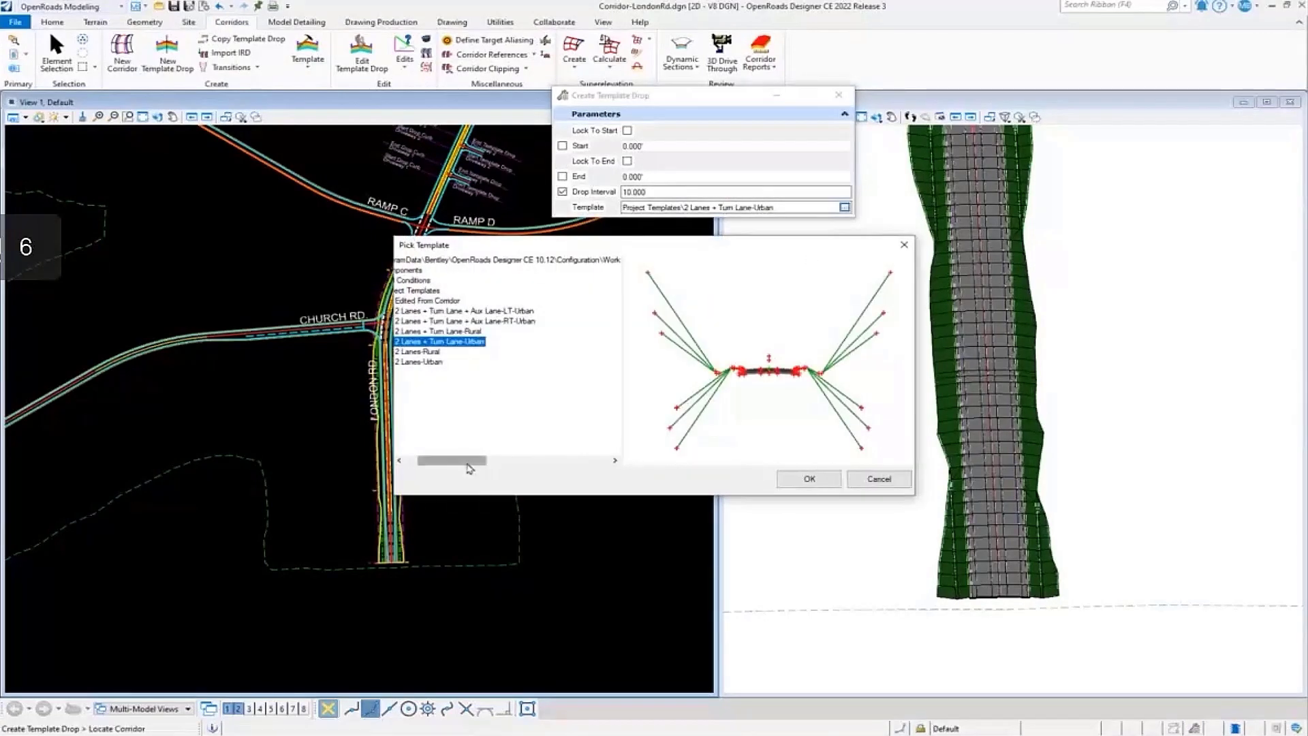
pyautogui.moveTo(470, 460); pyautogui.dragTo(457, 460)
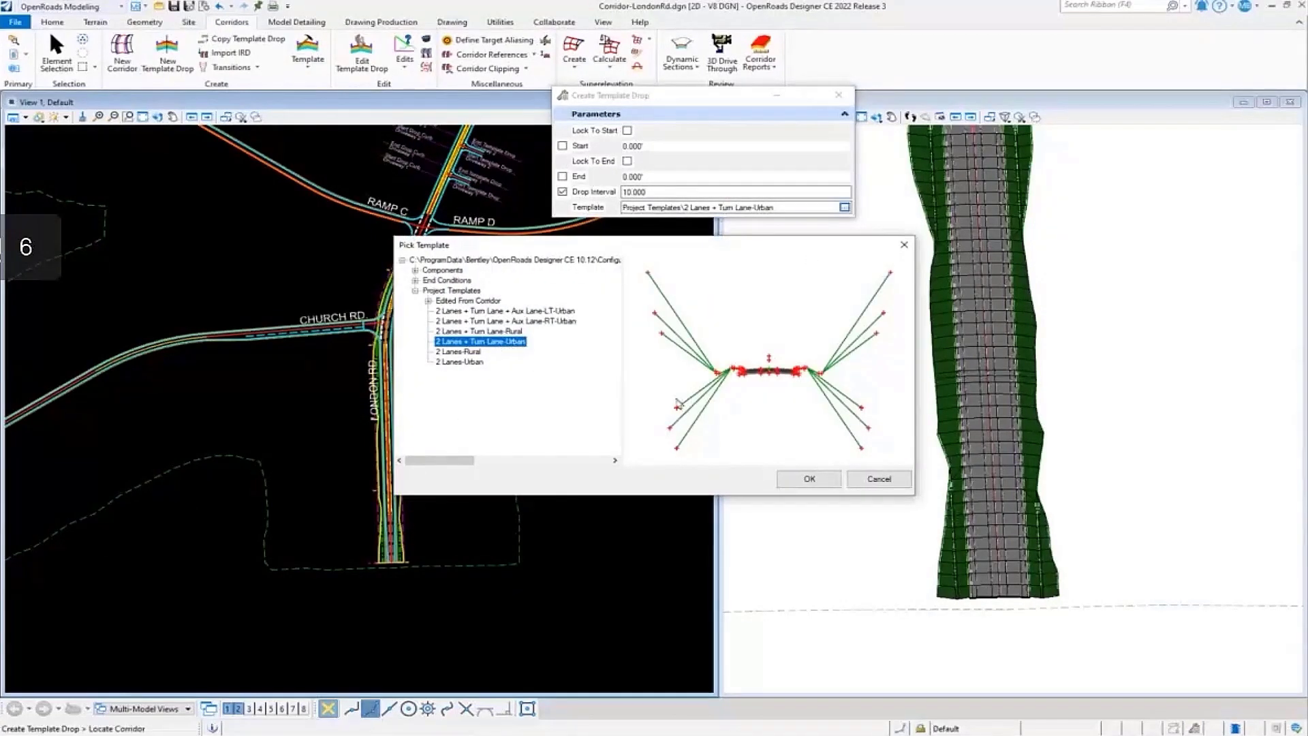
pyautogui.click(809, 478)
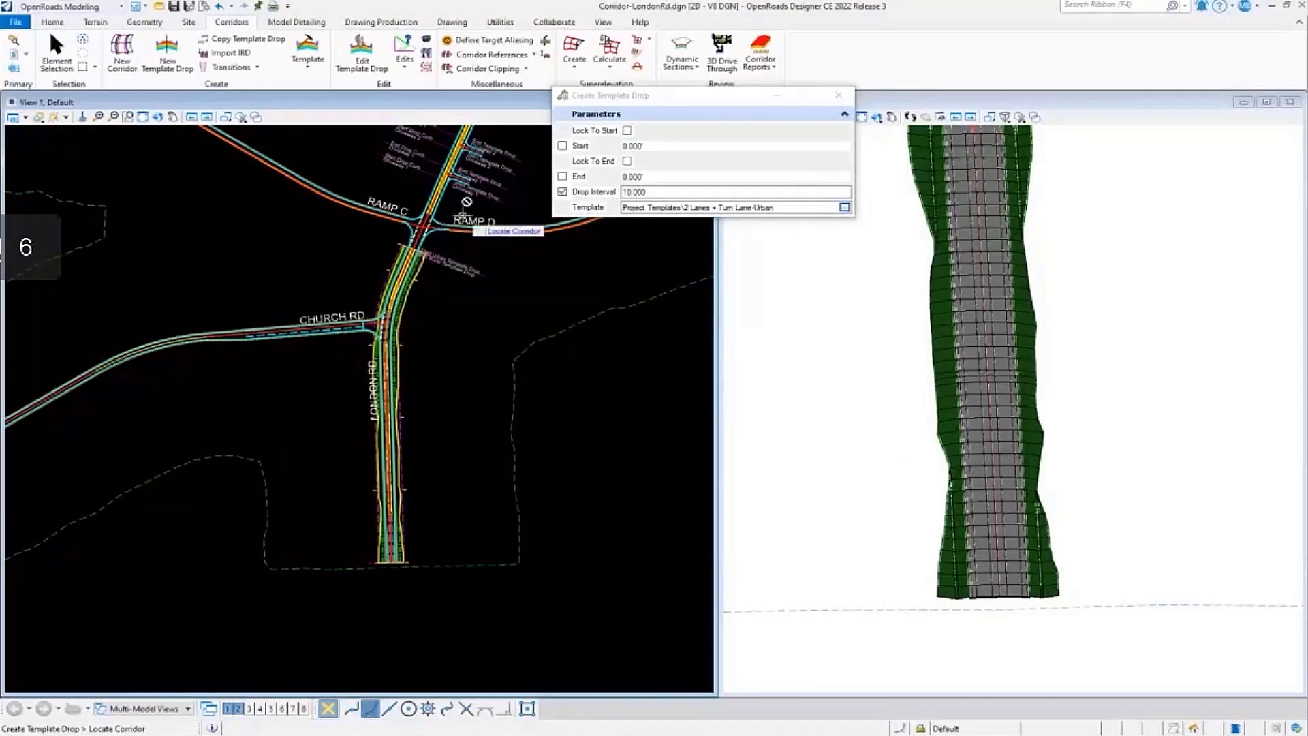
# Step: Pick the London Rd corridor as the target of the template drop and accept the urban template
pyautogui.scroll(4, 433, 247)
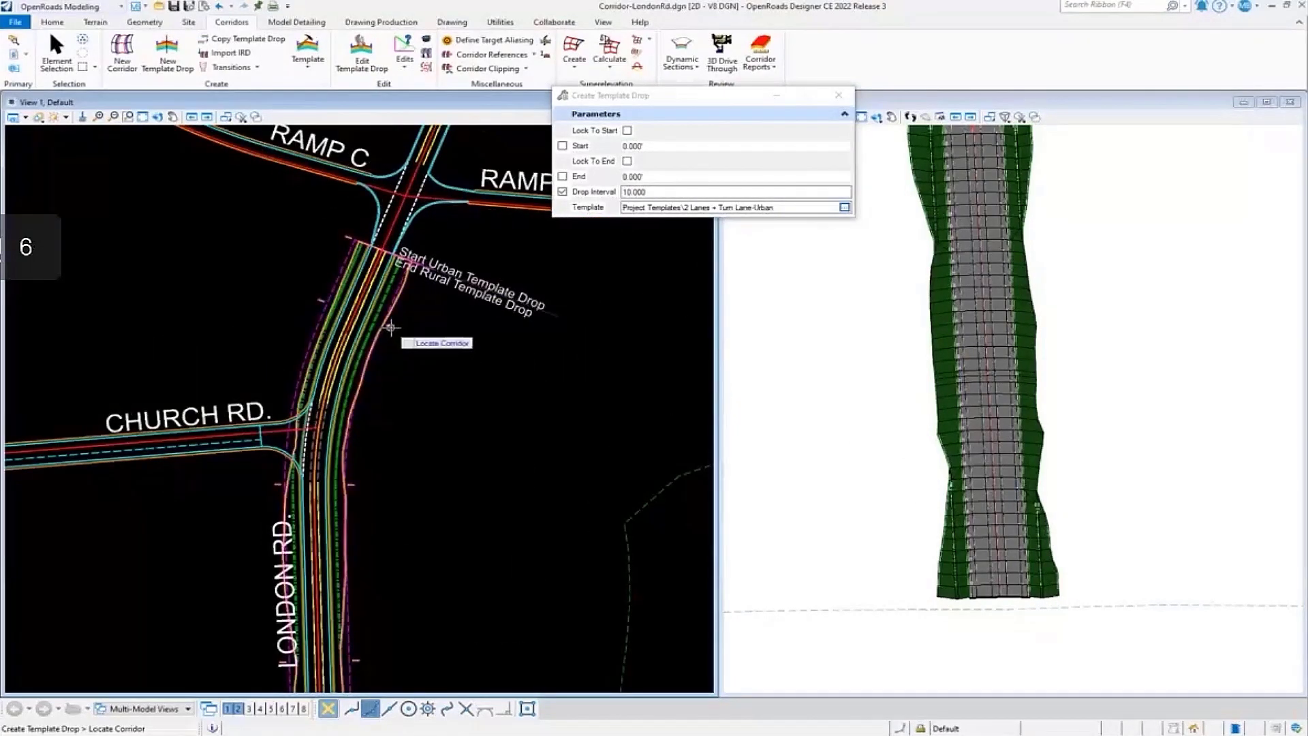
pyautogui.click(390, 328)
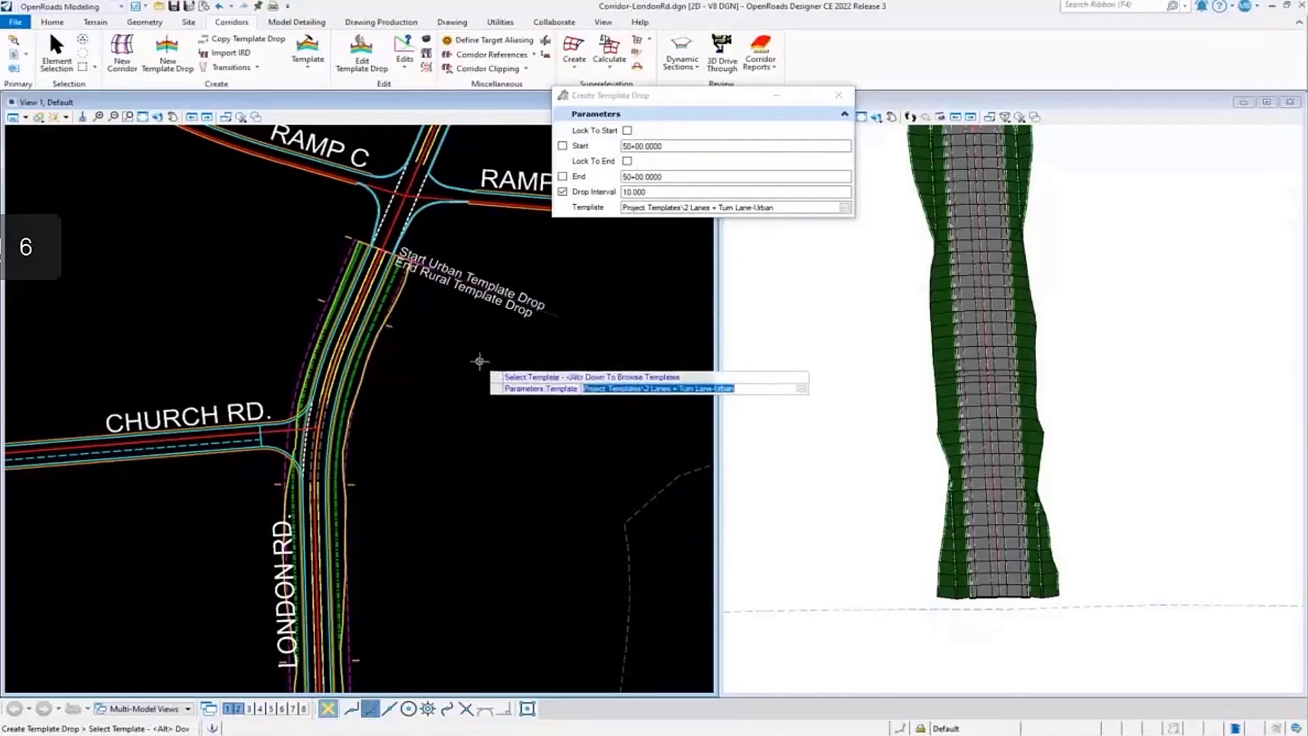
pyautogui.click(479, 361)
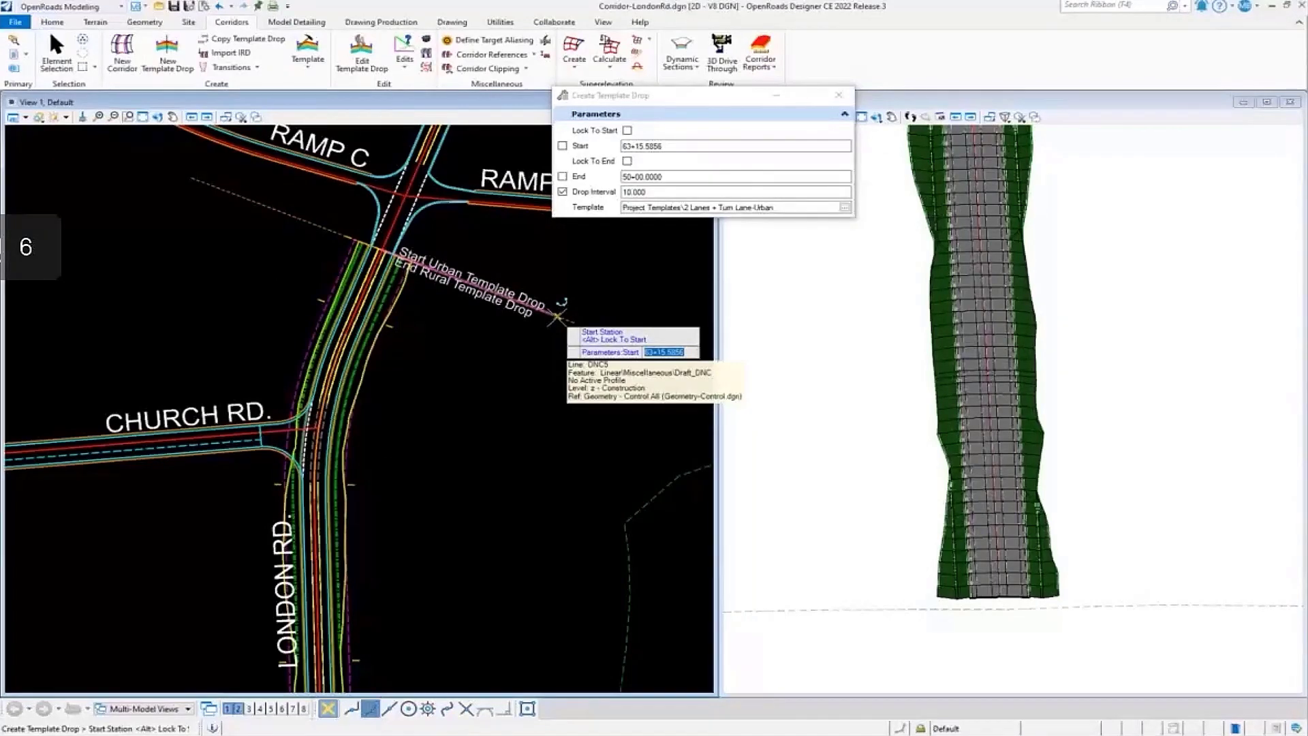
# Step: Place the urban template drop from the marked start line at 63+15.5856 to London Rd's far end at 91+21.3977, with a 10.000 interval
pyautogui.click(557, 317)
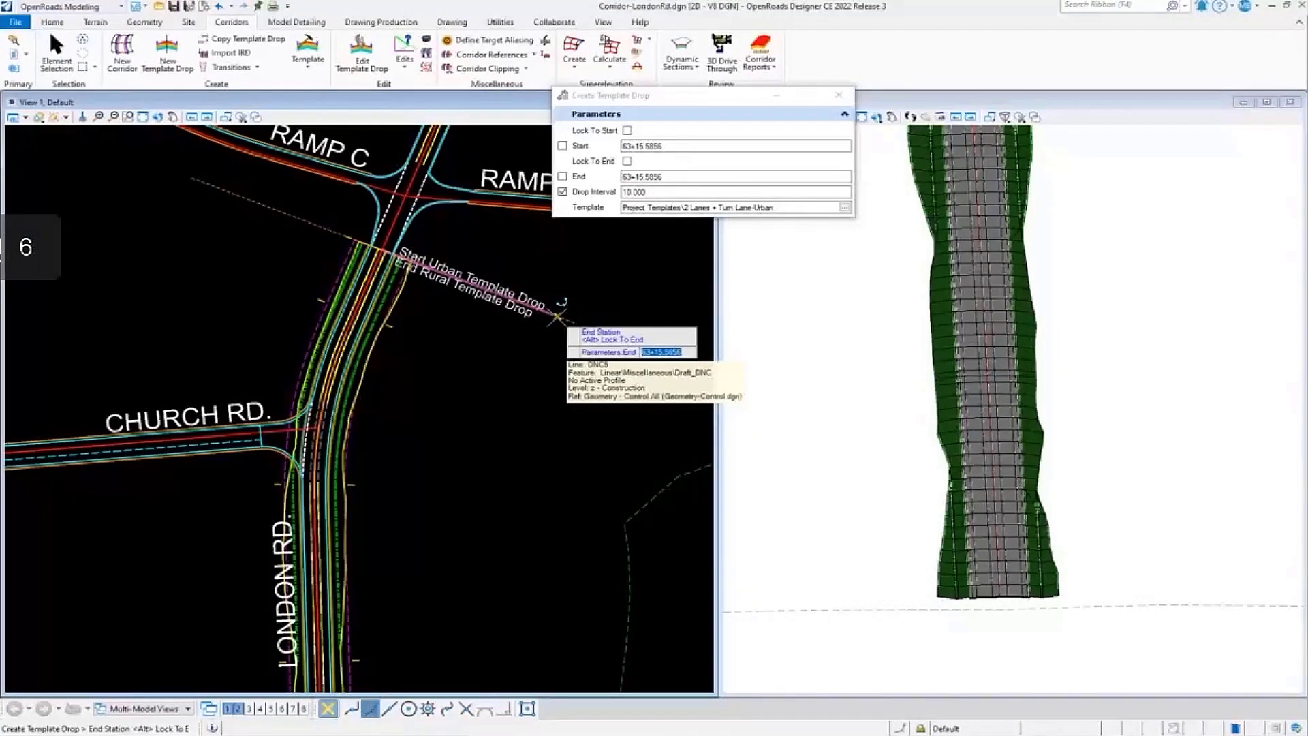
pyautogui.scroll(-6, 438, 432)
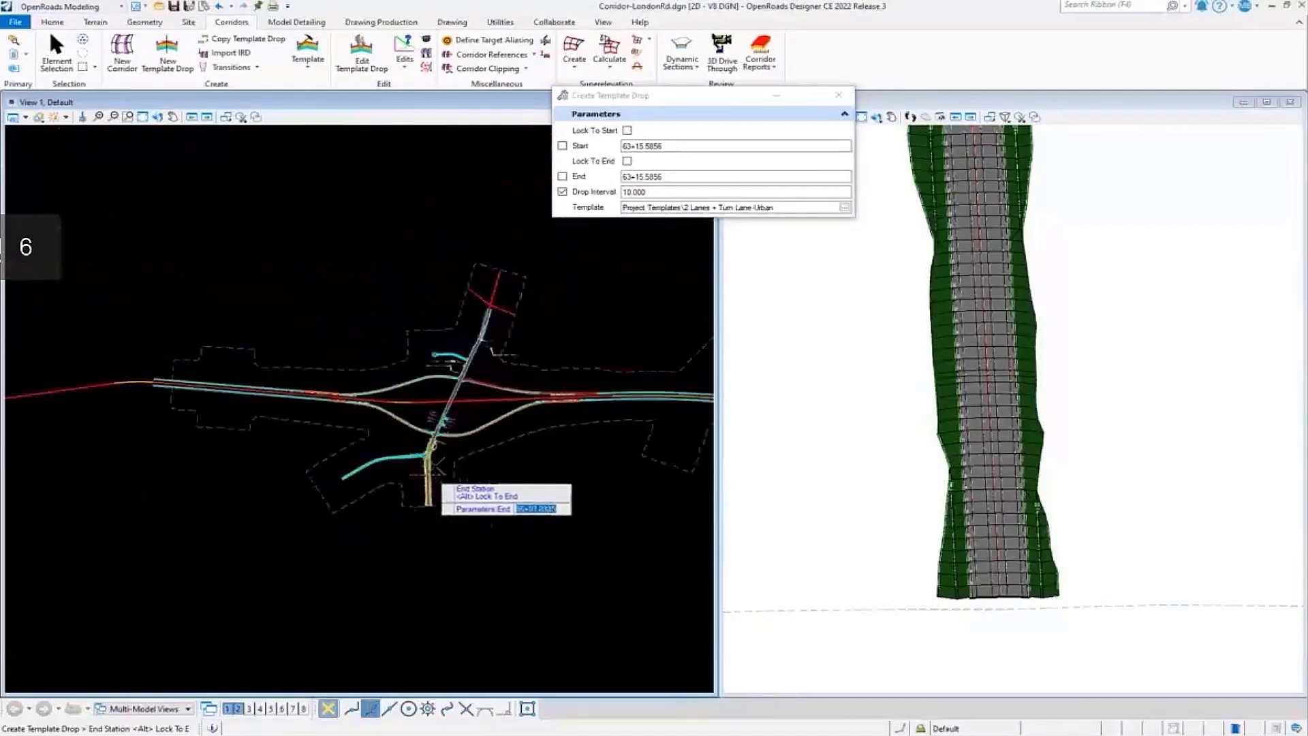
pyautogui.scroll(6, 470, 366)
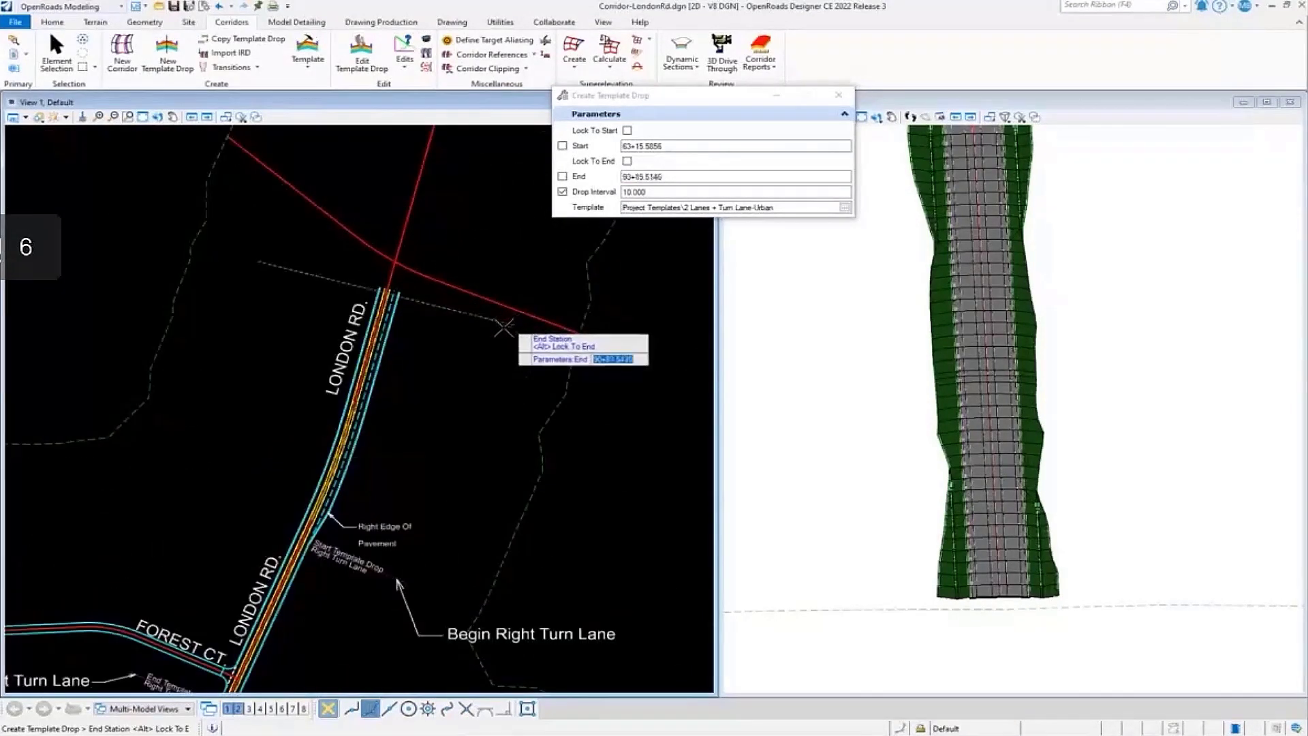
pyautogui.click(449, 297)
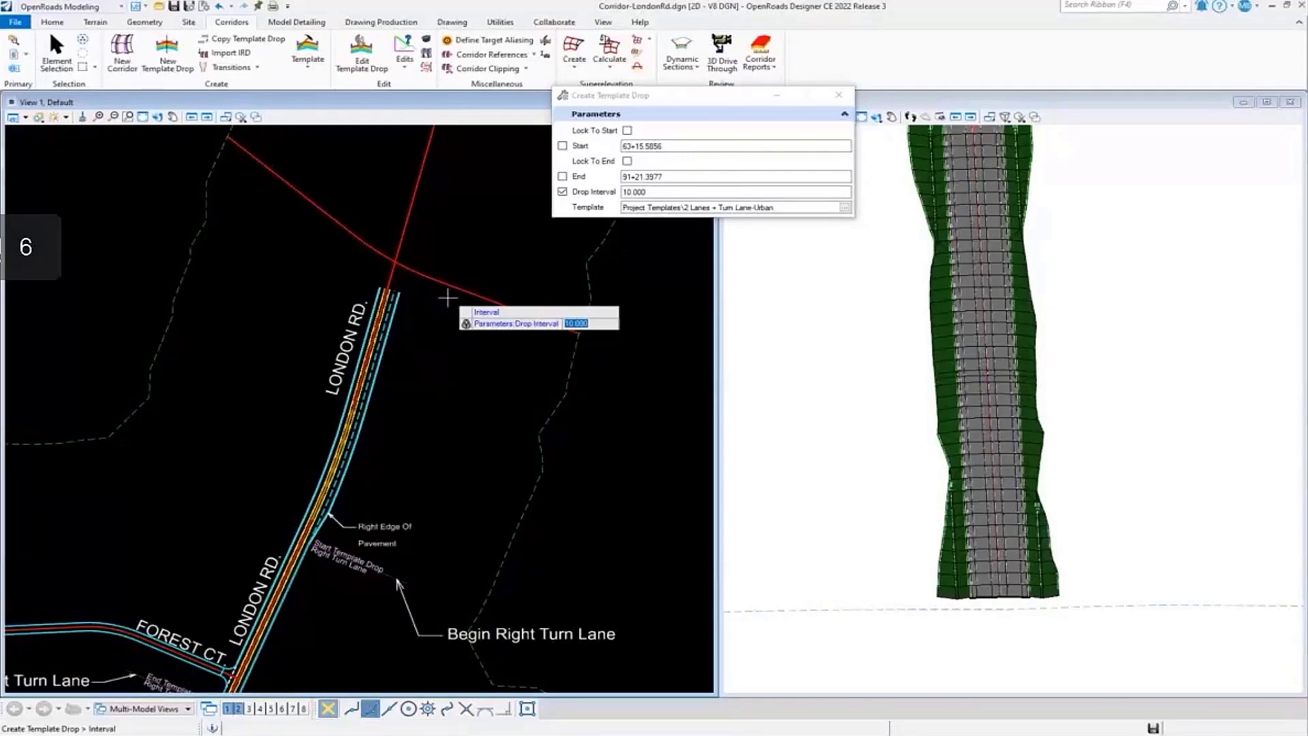
pyautogui.click(449, 297)
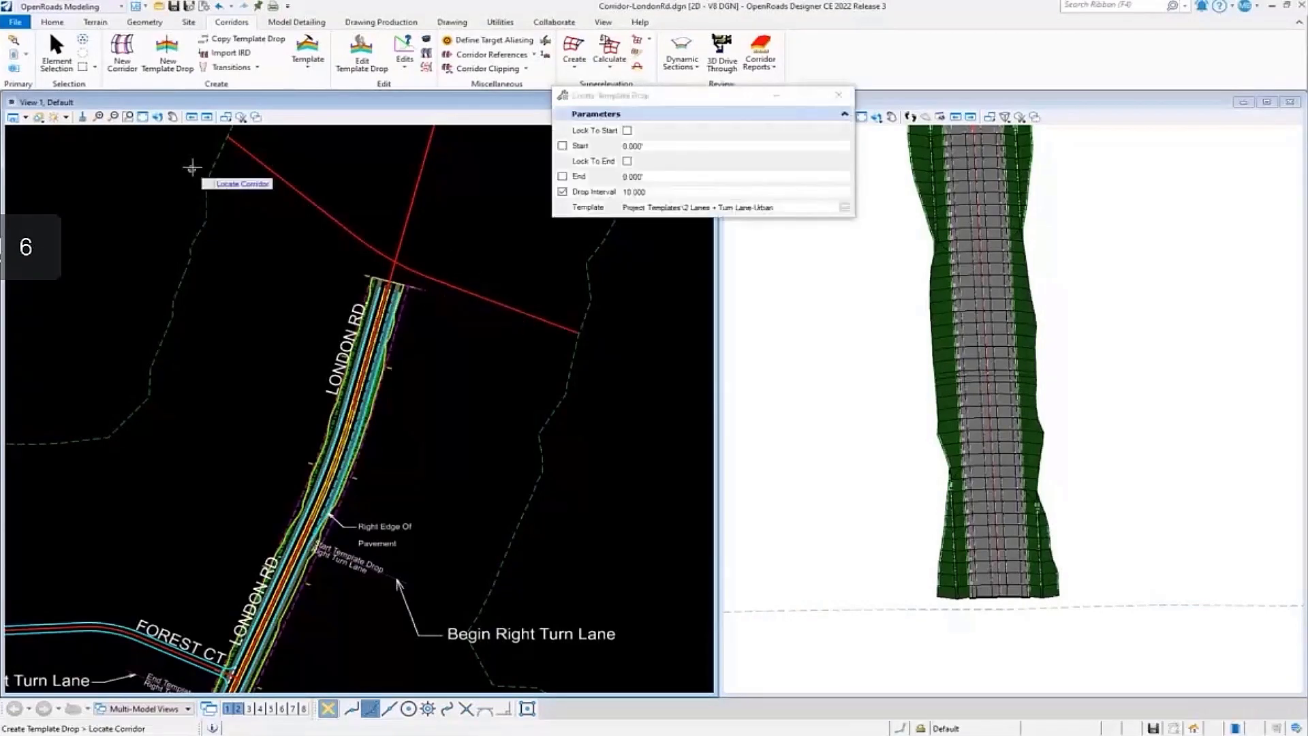
pyautogui.click(53, 54)
# Step: Examine the 3D transition between the rural and urban template drops, and review the London Rd corridor's full extent in both views
pyautogui.scroll(-5, 440, 334)
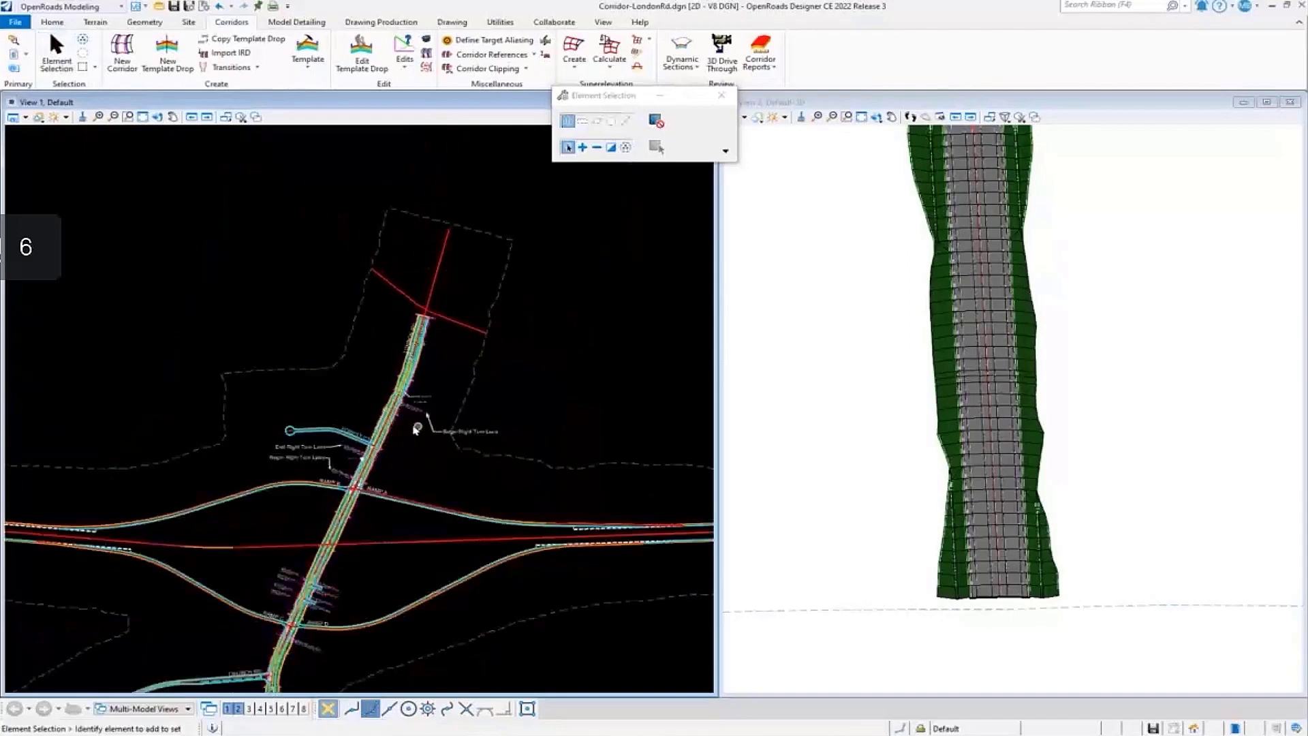
pyautogui.scroll(-5, 838, 436)
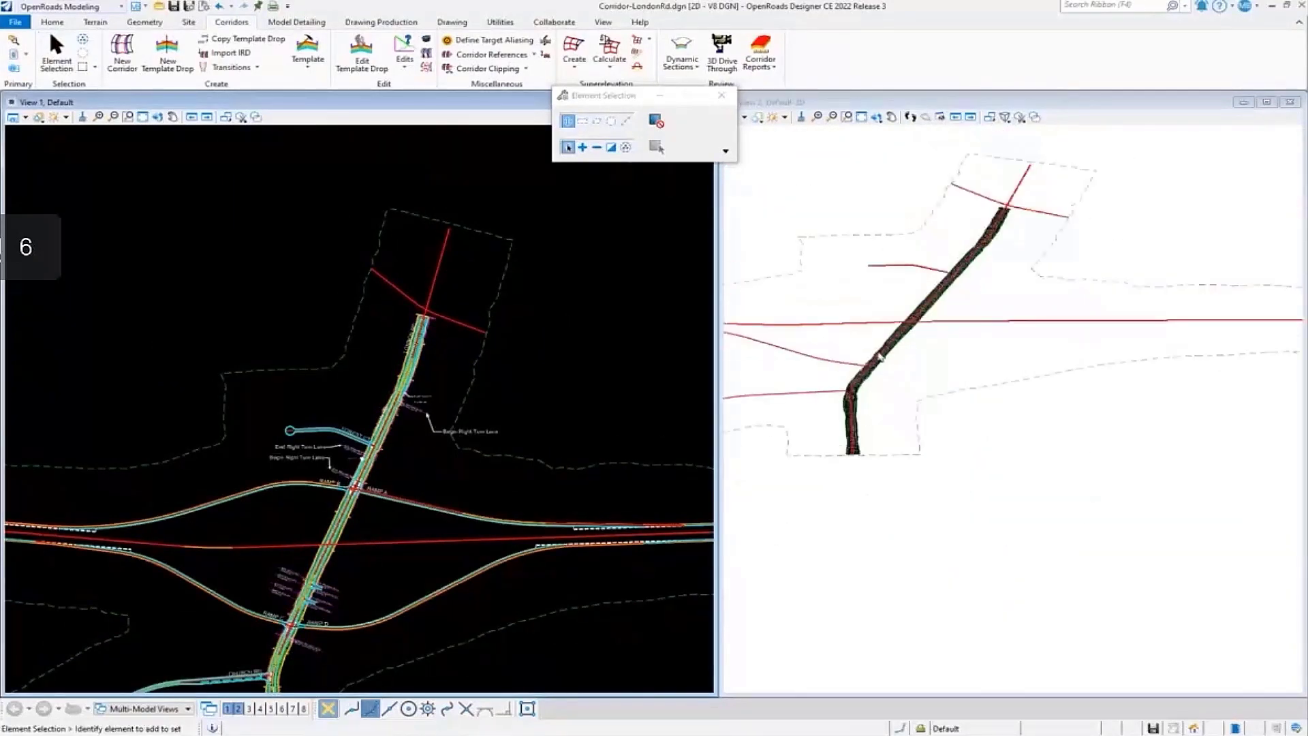
pyautogui.scroll(8, 881, 357)
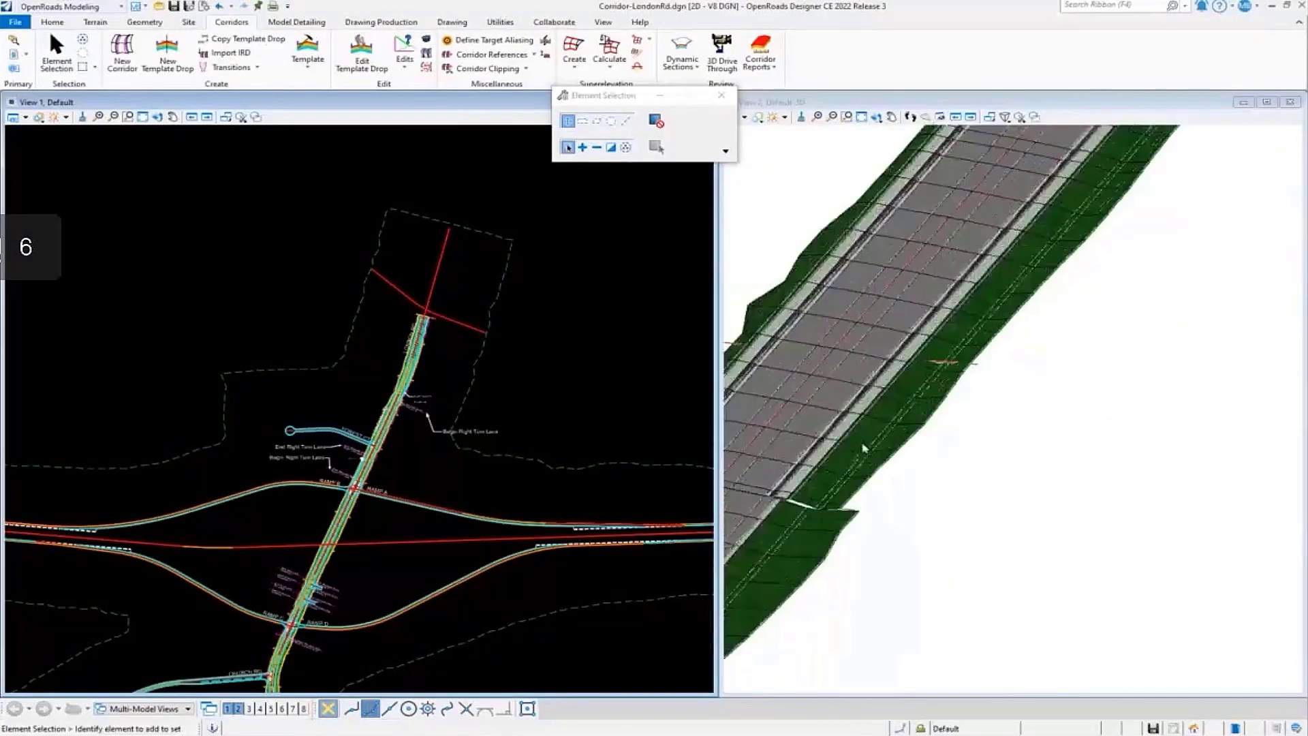
pyautogui.scroll(-3, 838, 494)
pyautogui.scroll(5, 825, 483)
pyautogui.moveTo(844, 483); pyautogui.dragTo(1064, 426, button='middle')
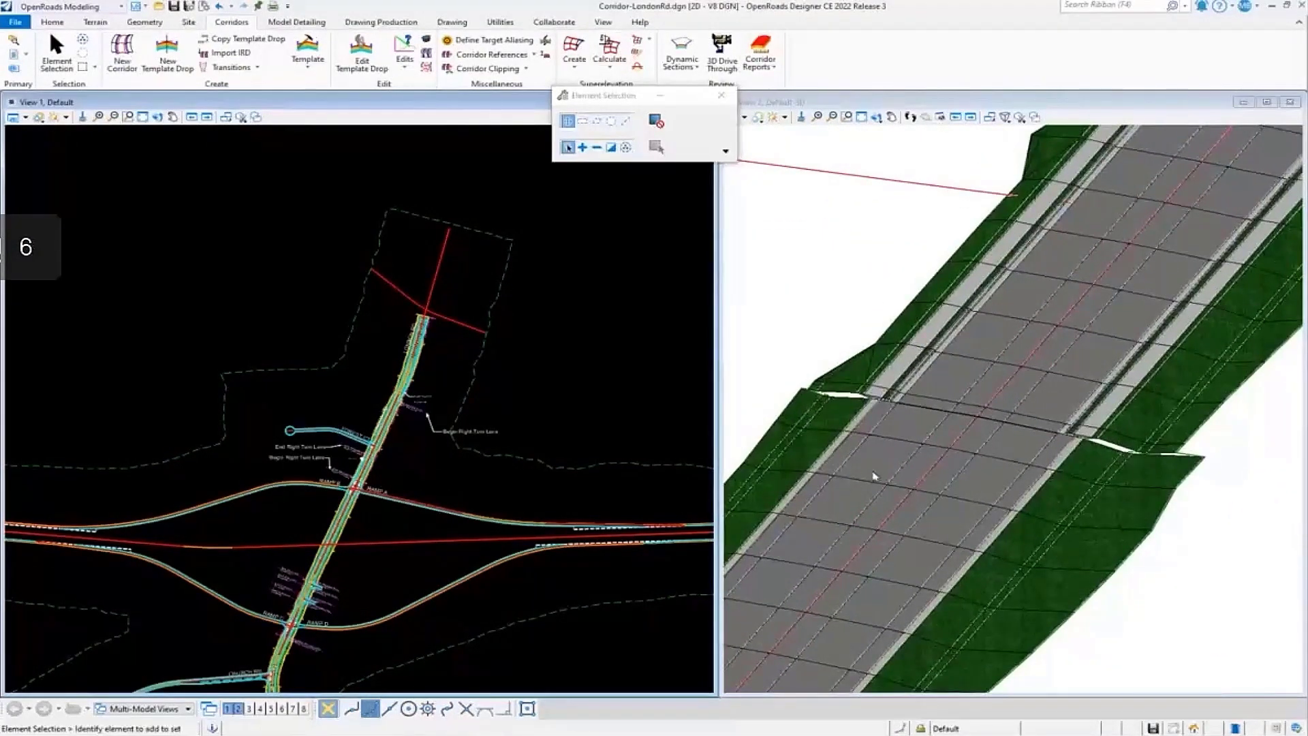
pyautogui.scroll(-3, 879, 473)
pyautogui.scroll(-6, 899, 451)
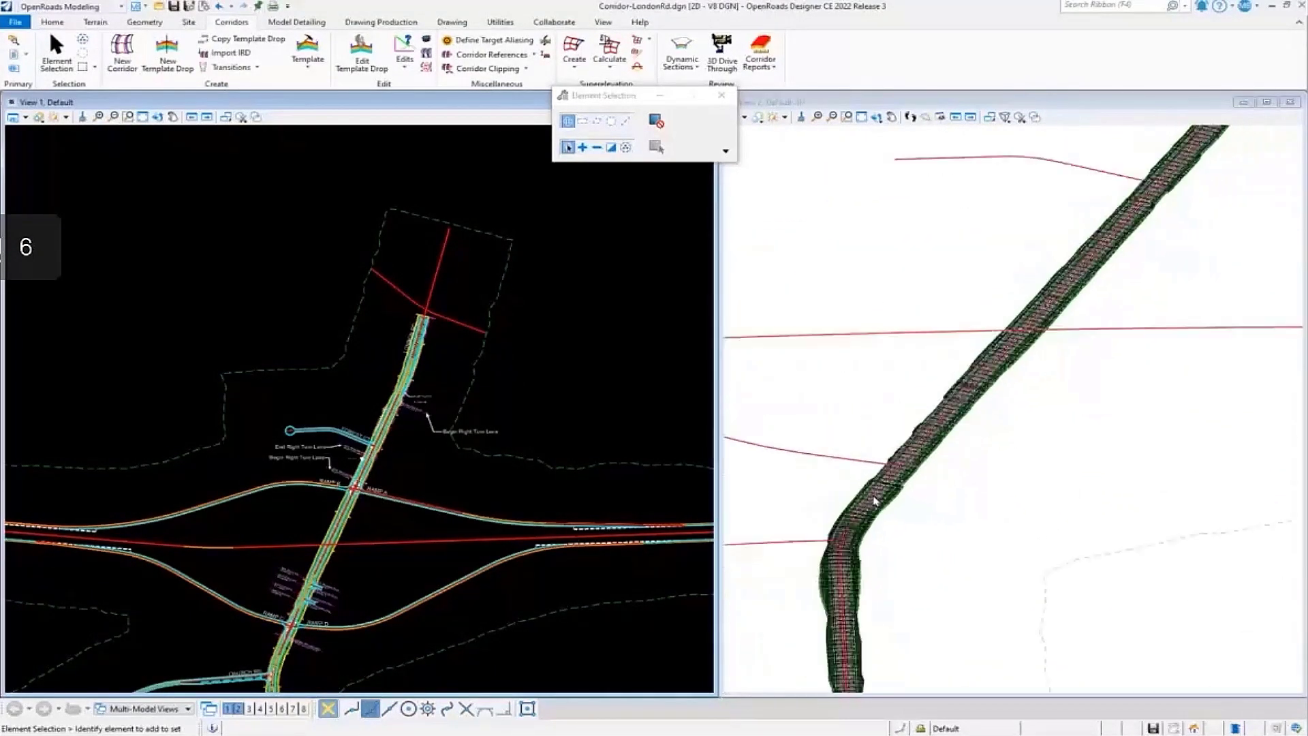
pyautogui.scroll(2, 1004, 312)
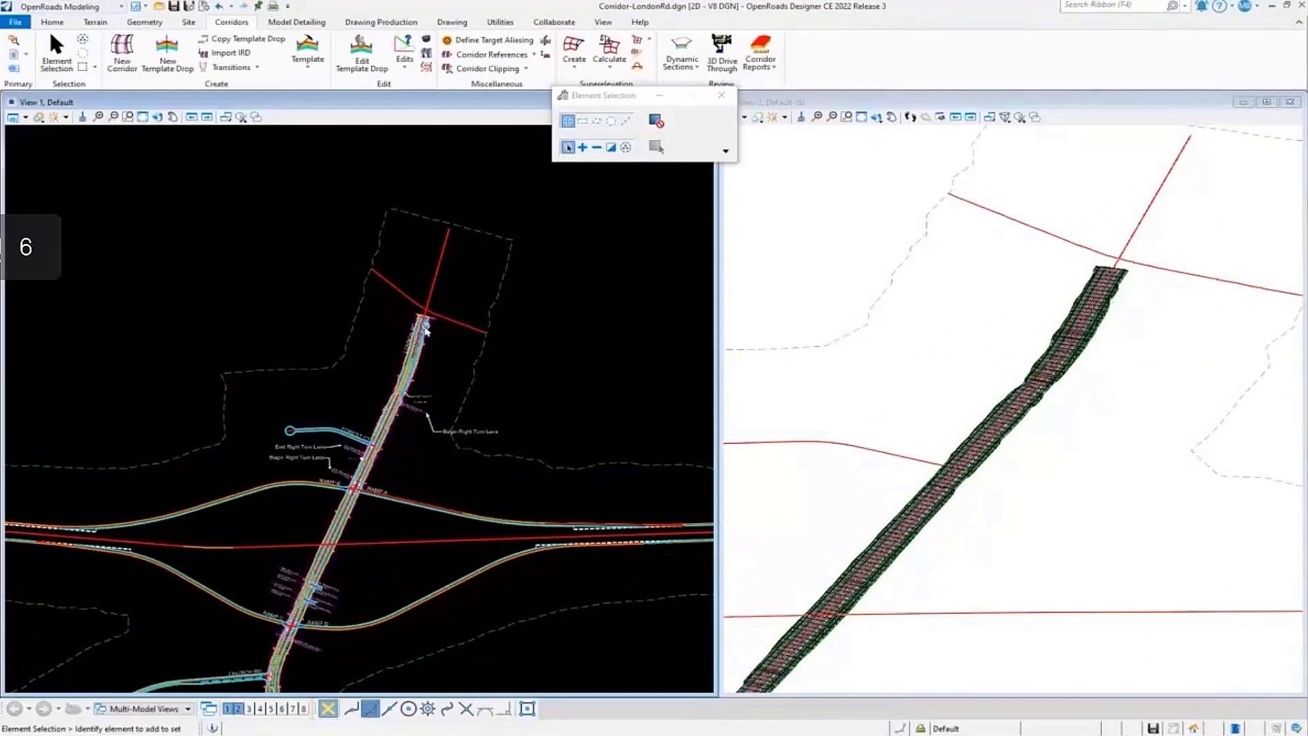
pyautogui.scroll(2, 425, 326)
pyautogui.scroll(-3, 458, 327)
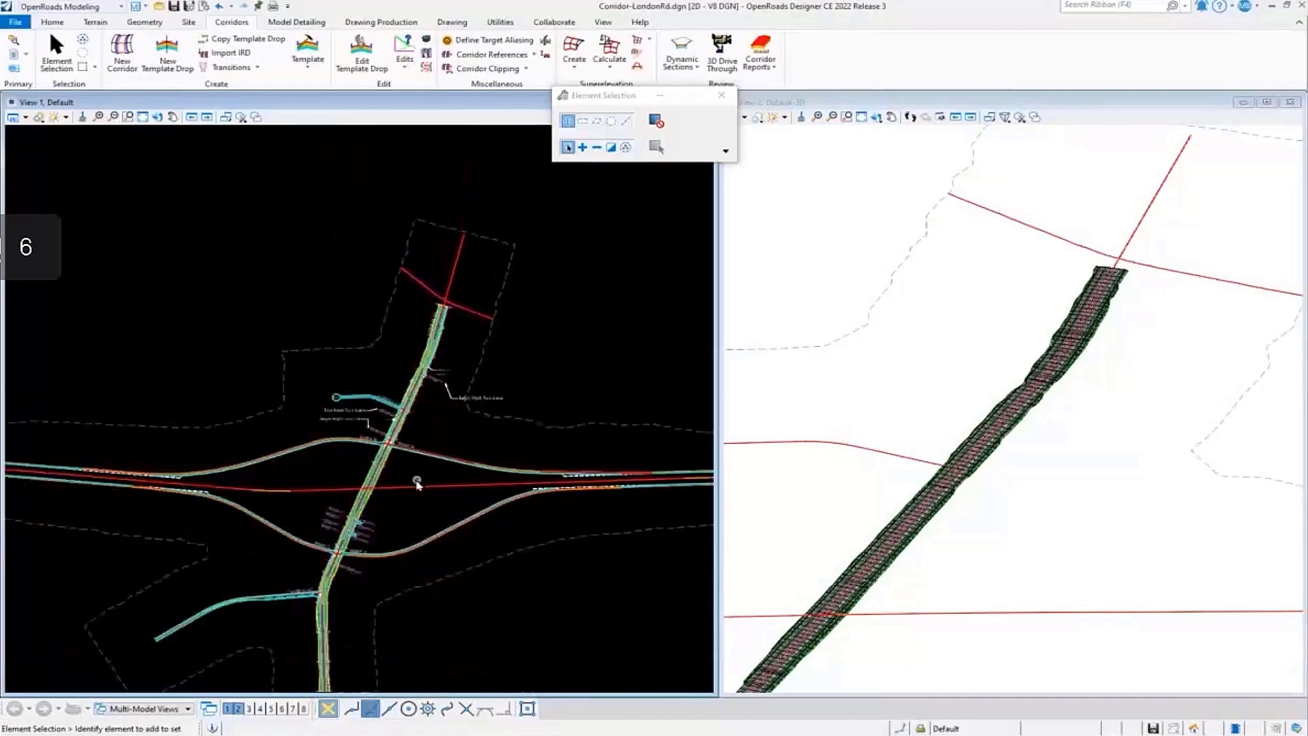
pyautogui.moveTo(418, 482); pyautogui.dragTo(424, 413, button='middle')
pyautogui.rightClick(423, 413)
pyautogui.scroll(2, 423, 413)
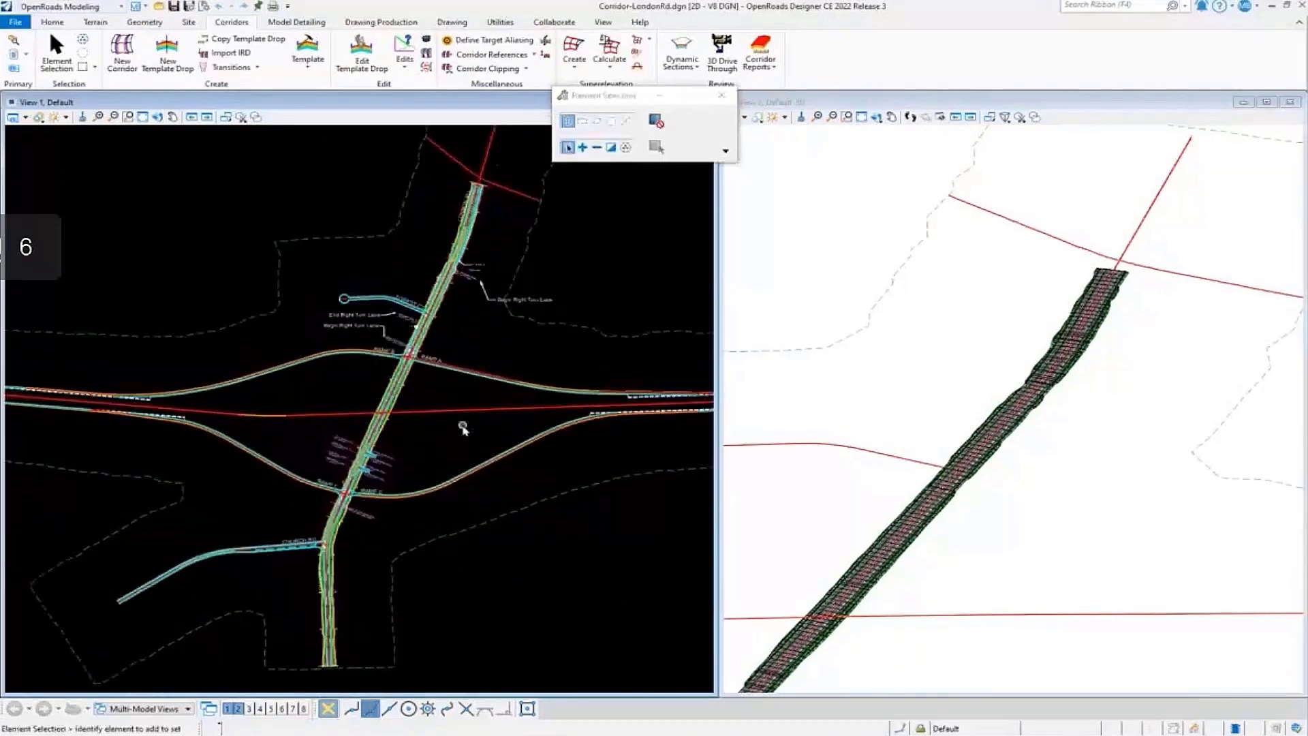